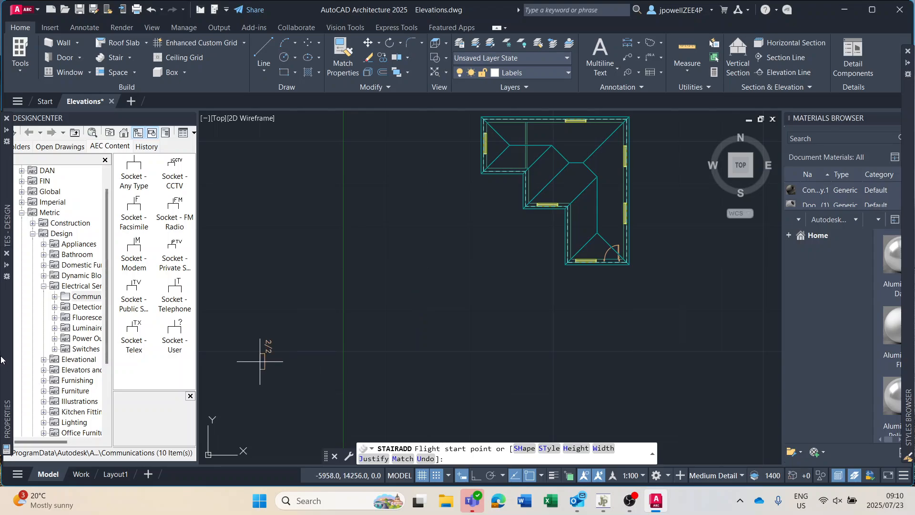
mouse_move(2, 358)
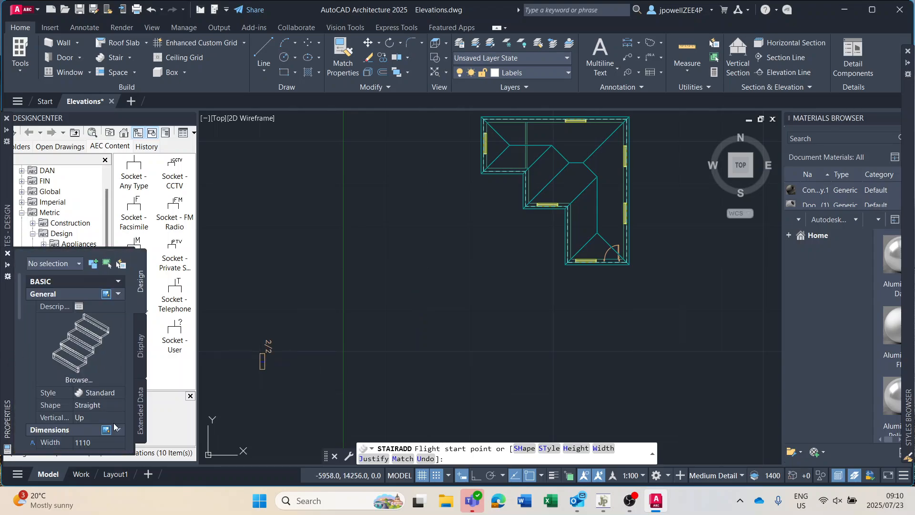
scroll(100, 392, down, 2)
scroll(78, 433, down, 3)
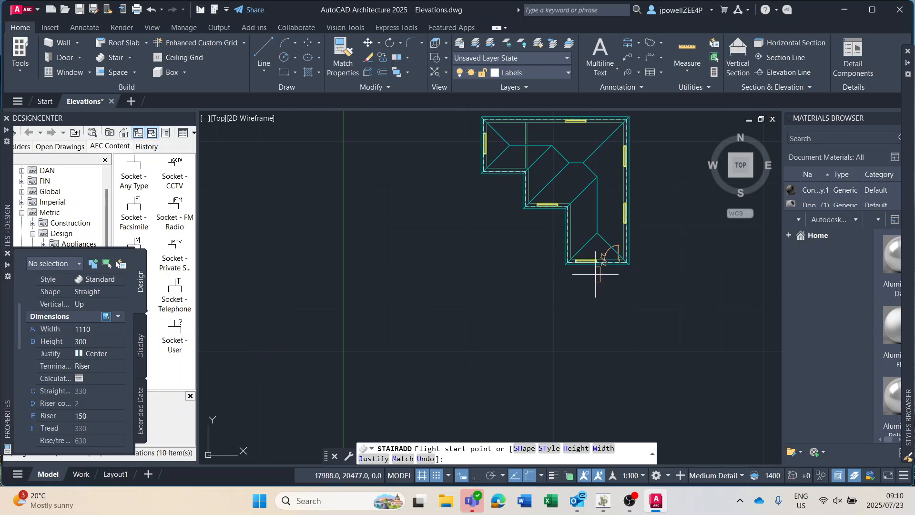
key(Escape)
- Measure the width of the door opening in the south wall
scroll(639, 288, up, 8)
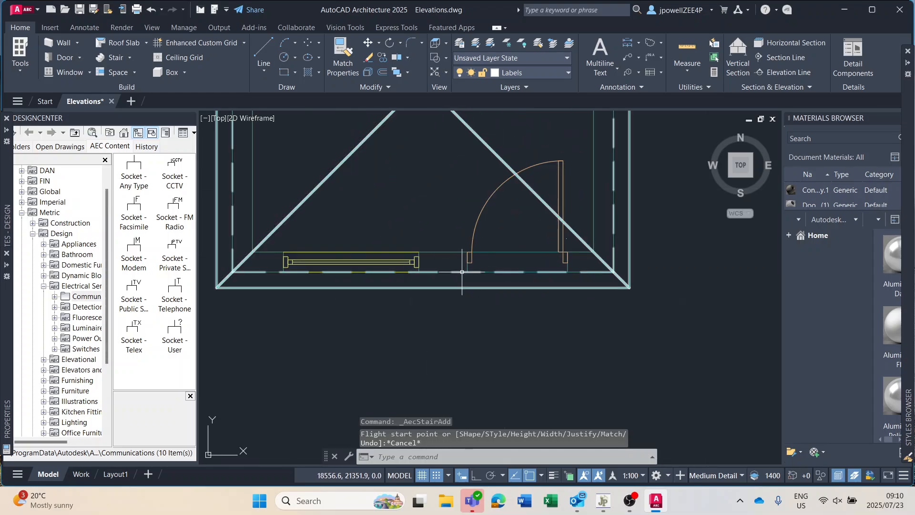
click(690, 50)
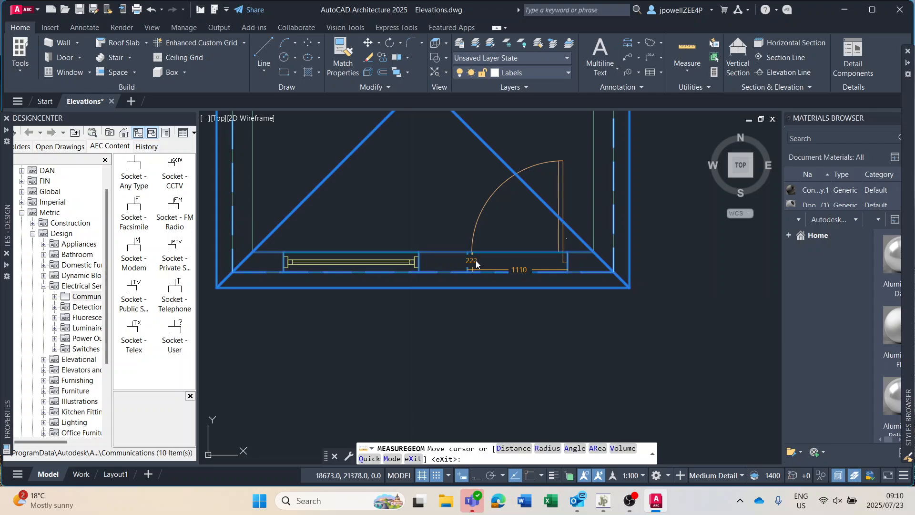
key(Escape)
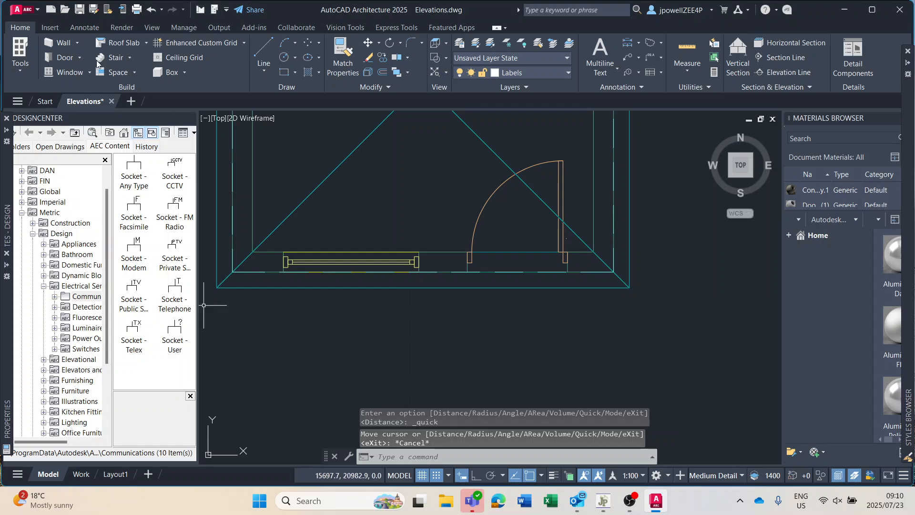
- Start a new straight stair and set its height to 350
mouse_move(13, 409)
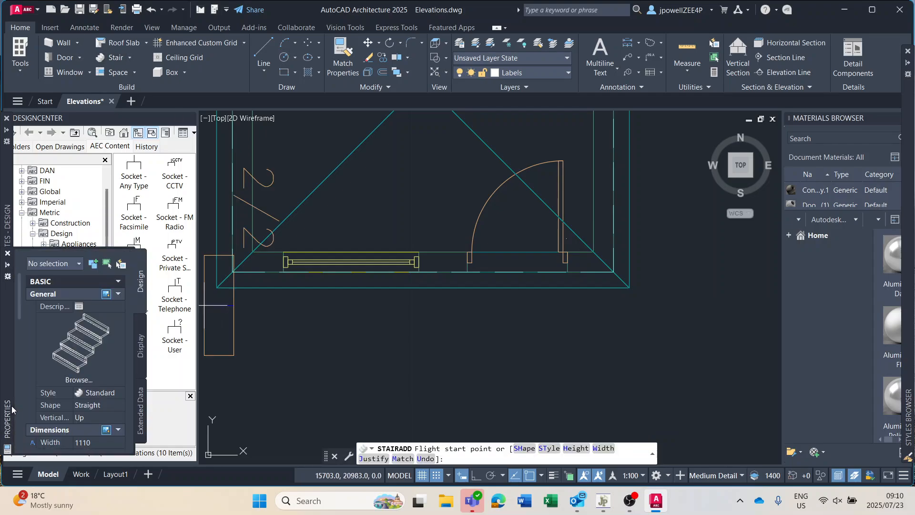
scroll(112, 393, down, 1)
scroll(112, 393, down, 2)
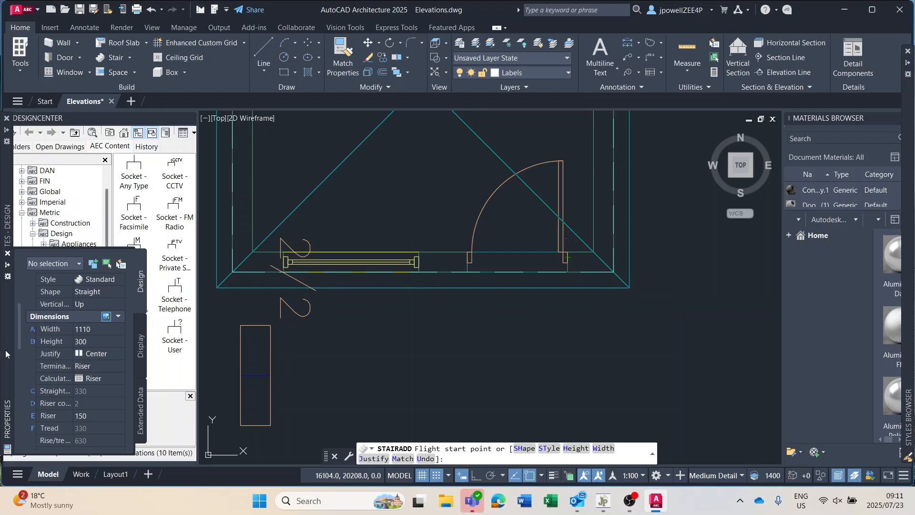
click(100, 342)
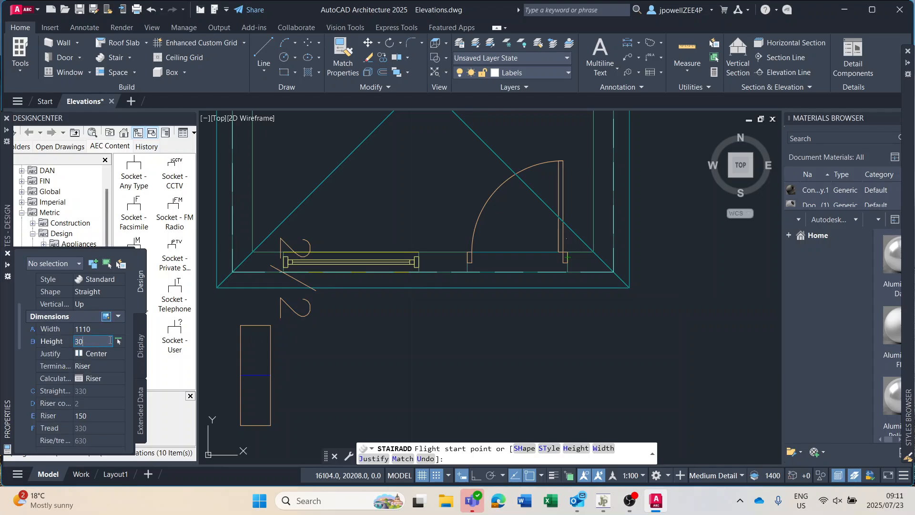
text(350)
key(Return)
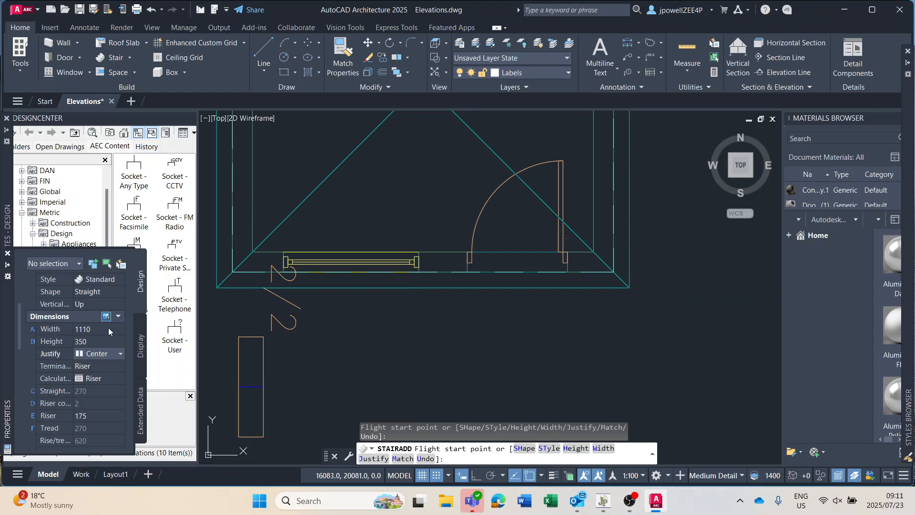
- Turn on polar tracking and place the stair flight outside the entrance door, running straight toward the house
scroll(108, 327, down, 2)
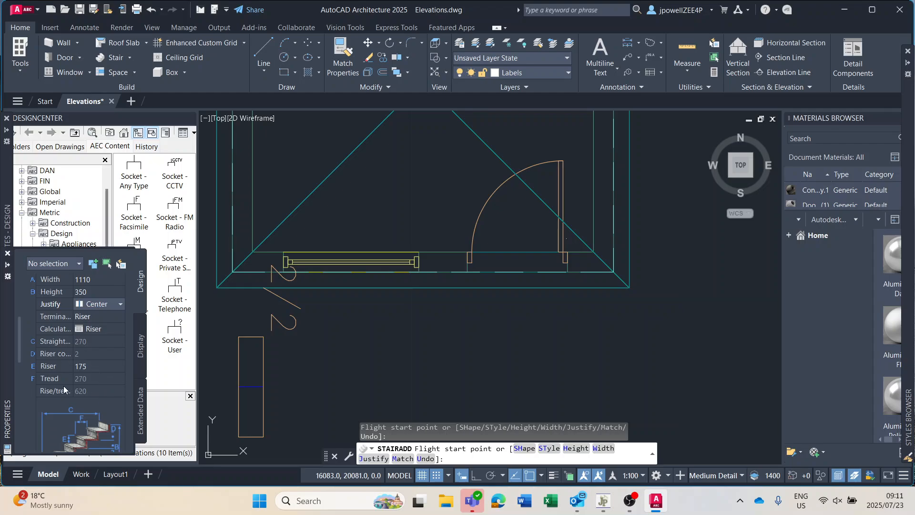
scroll(505, 334, down, 2)
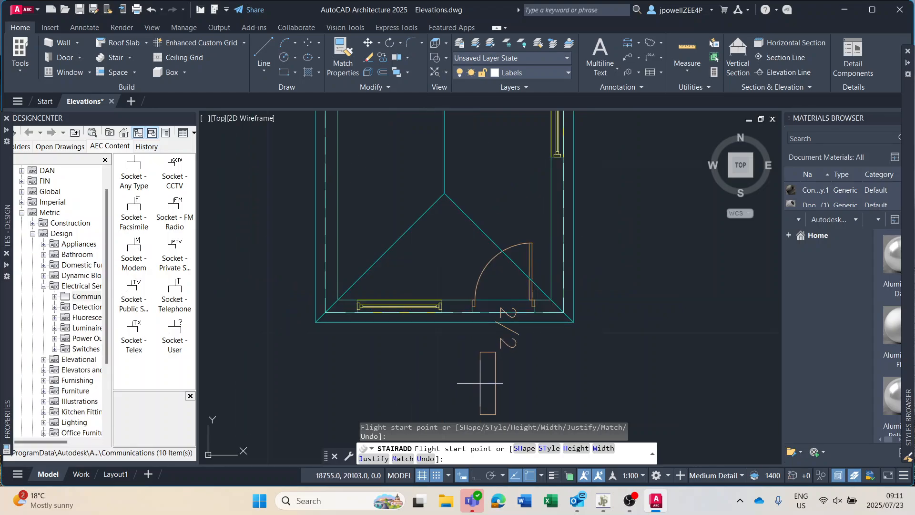
middle_drag(482, 405, 482, 250)
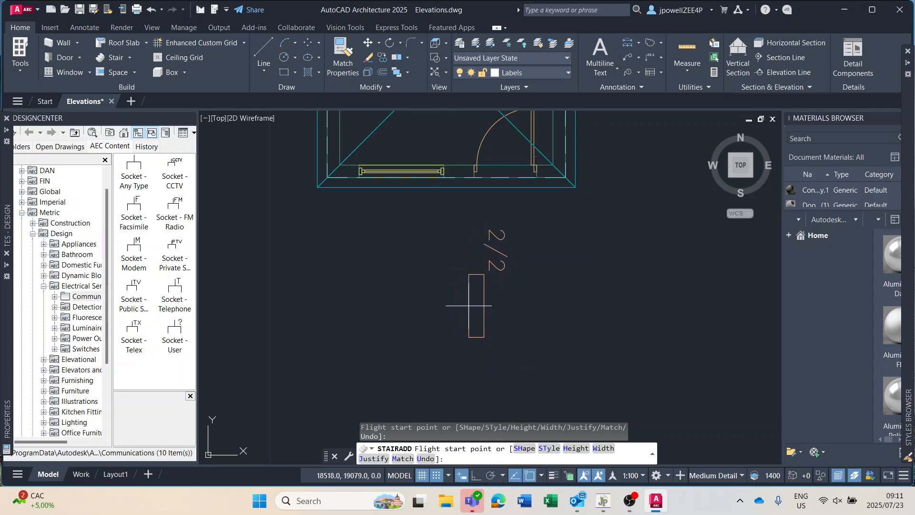
click(490, 476)
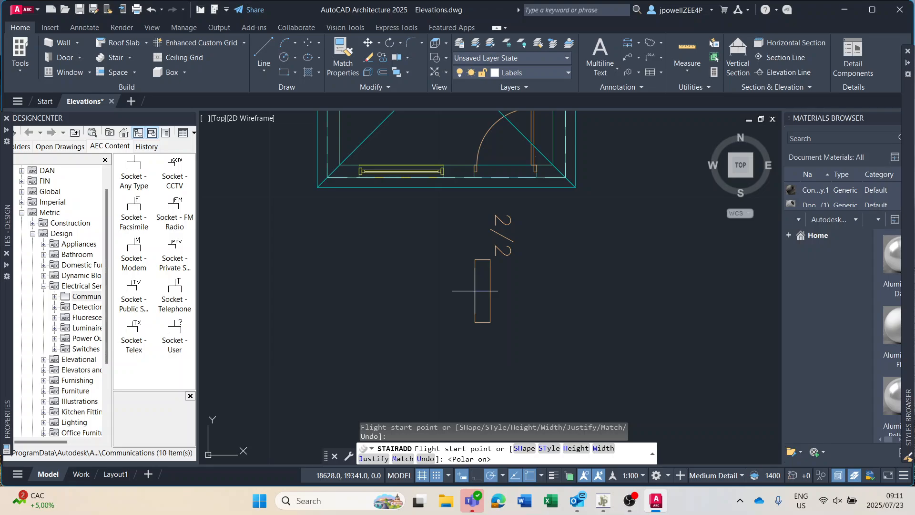
click(475, 290)
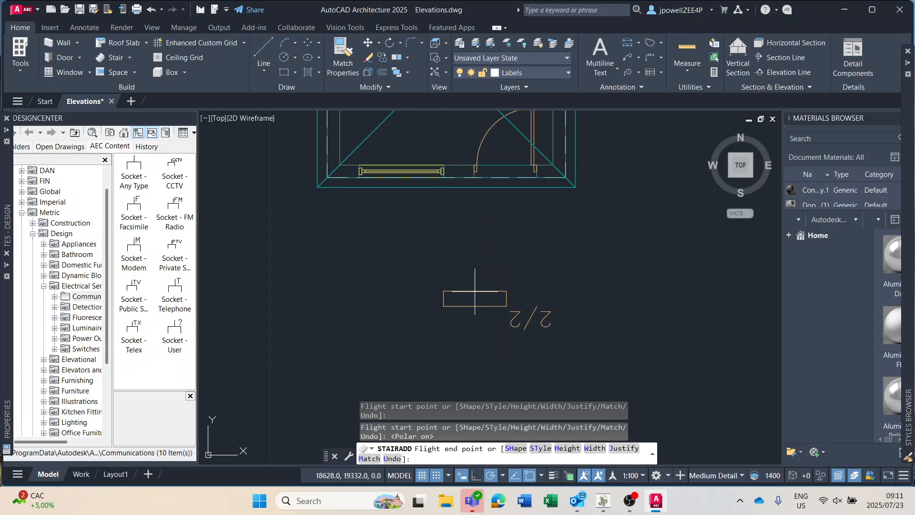
click(474, 249)
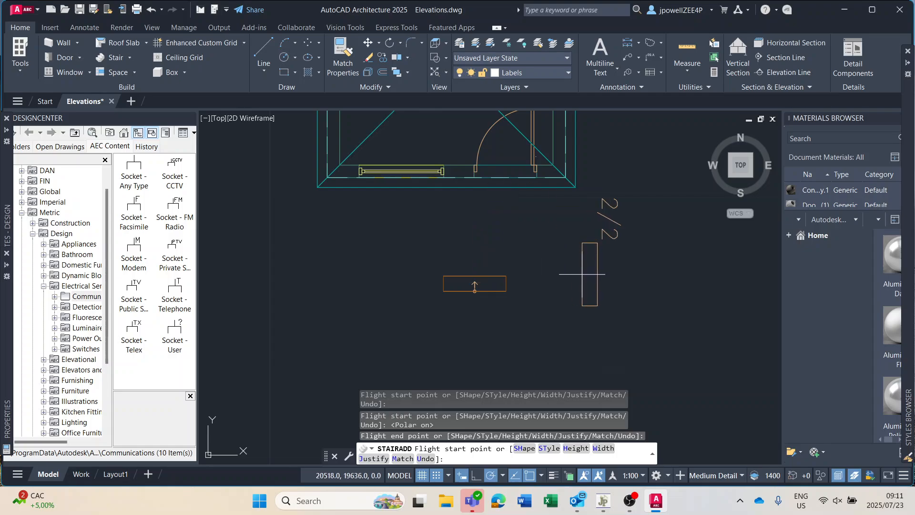
key(Escape)
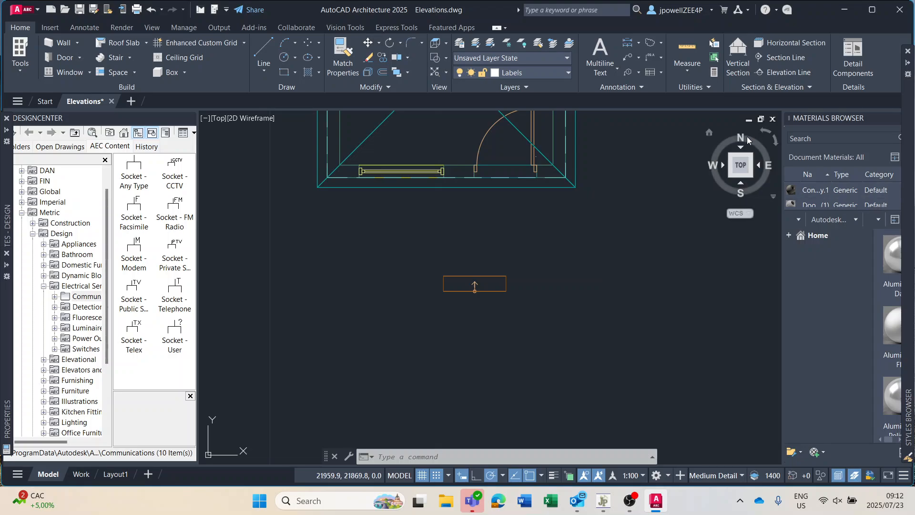
- In an isometric view, move the stair by its upper back corner to the outer bottom corner of the door opening
click(709, 133)
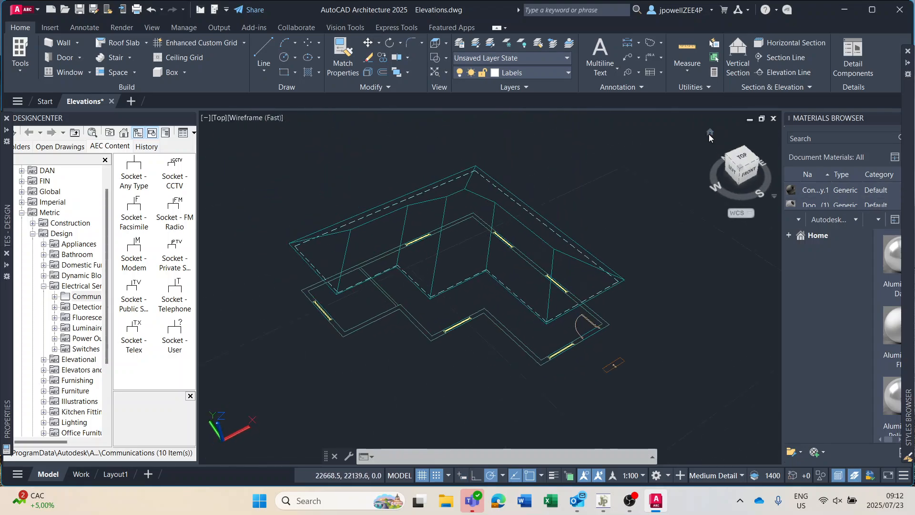
scroll(619, 264, up, 2)
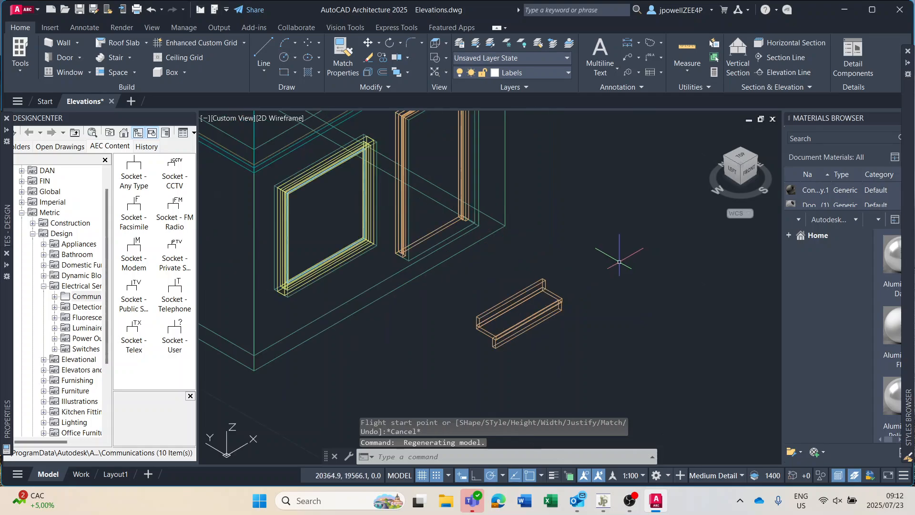
click(368, 43)
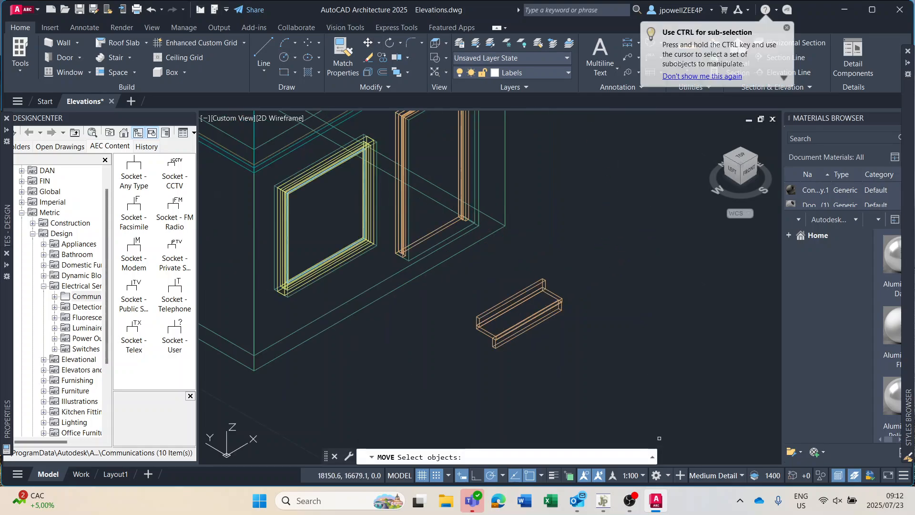
click(531, 320)
scroll(530, 320, up, 2)
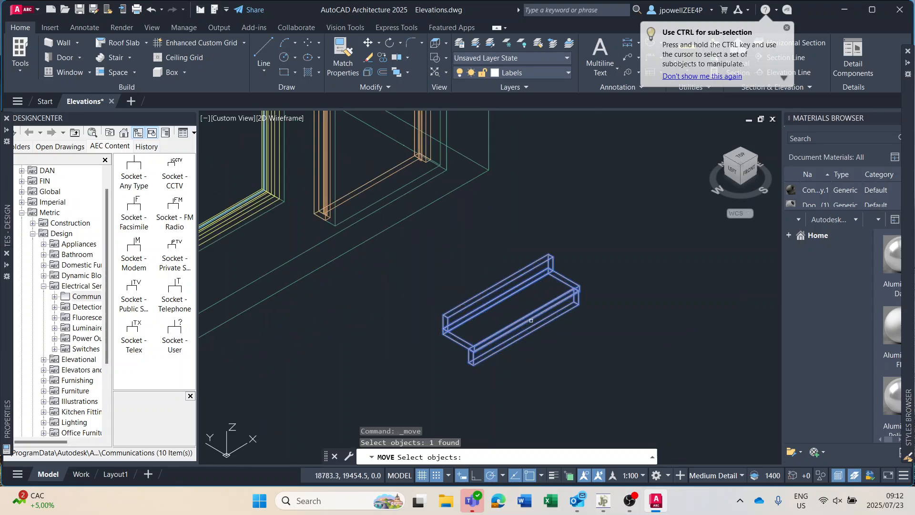
key(Return)
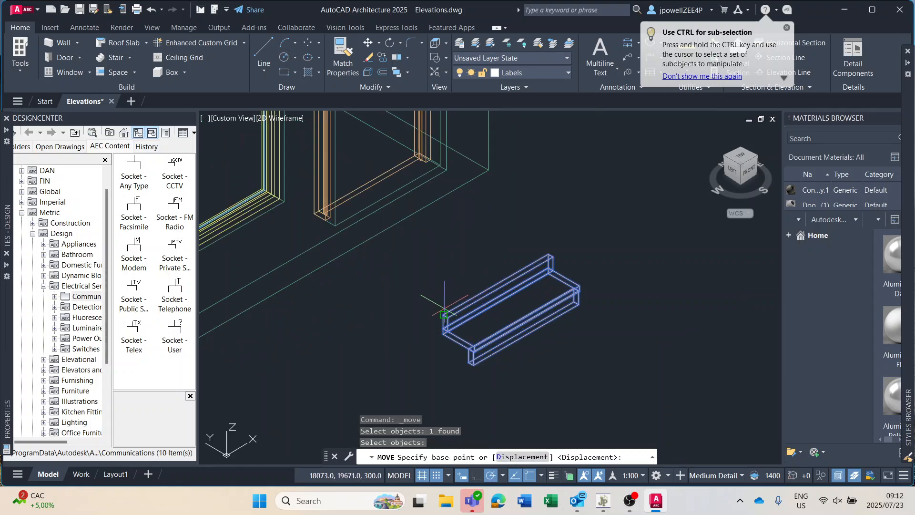
click(444, 315)
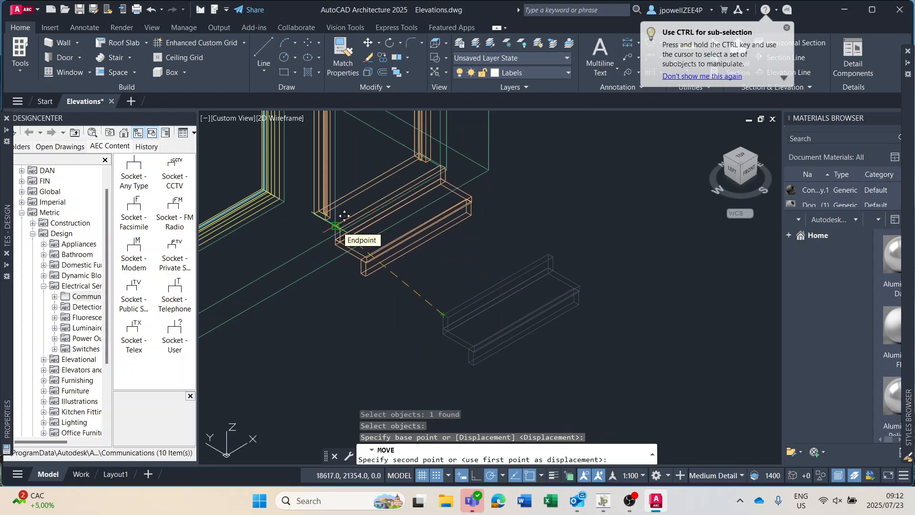
key(Escape)
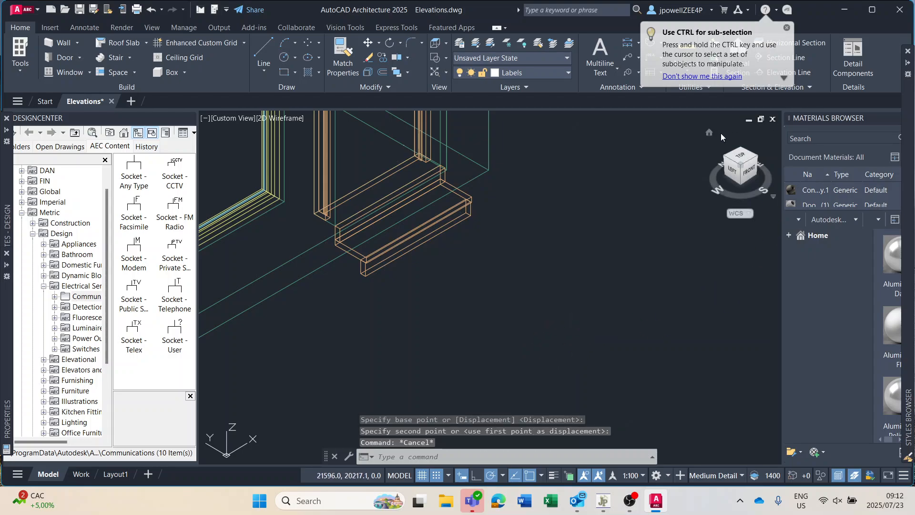
- In the left view, apply the Ramp - Concrete style to the stair at the entrance door
click(732, 170)
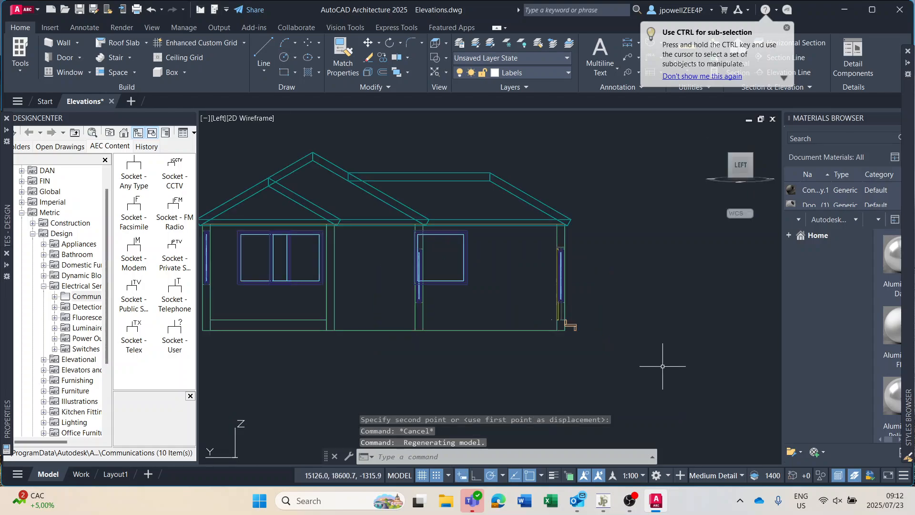
scroll(641, 299, down, 2)
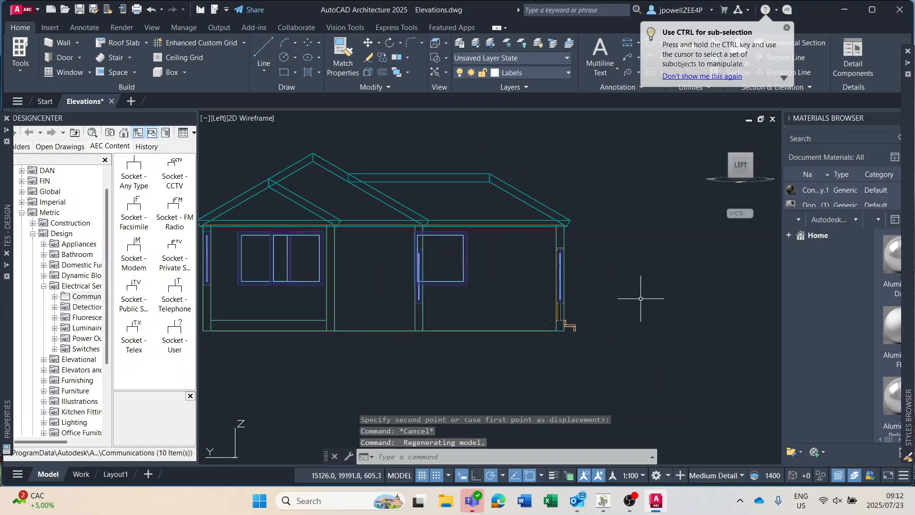
double_click(575, 327)
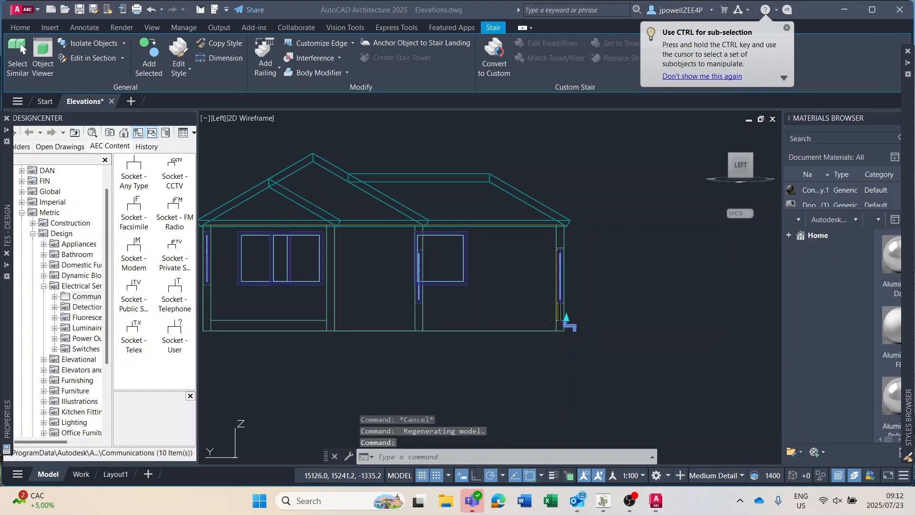
mouse_move(910, 429)
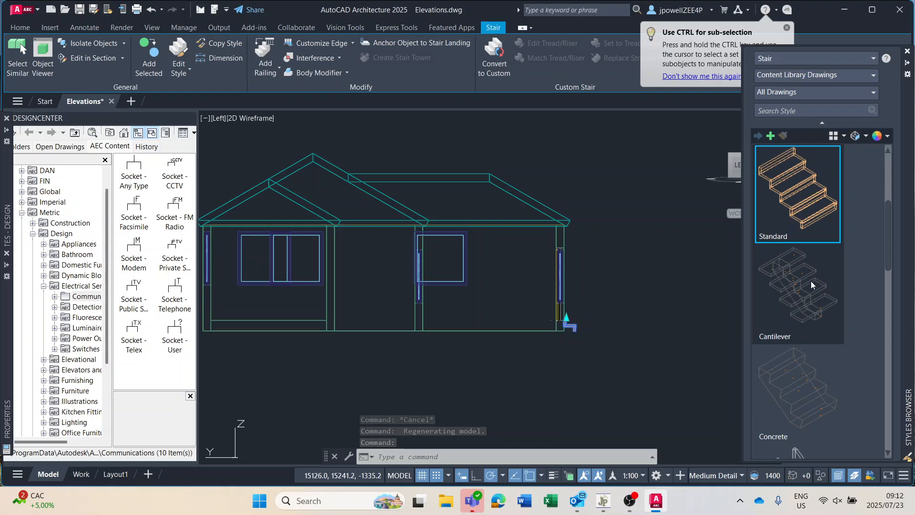
scroll(816, 387, down, 5)
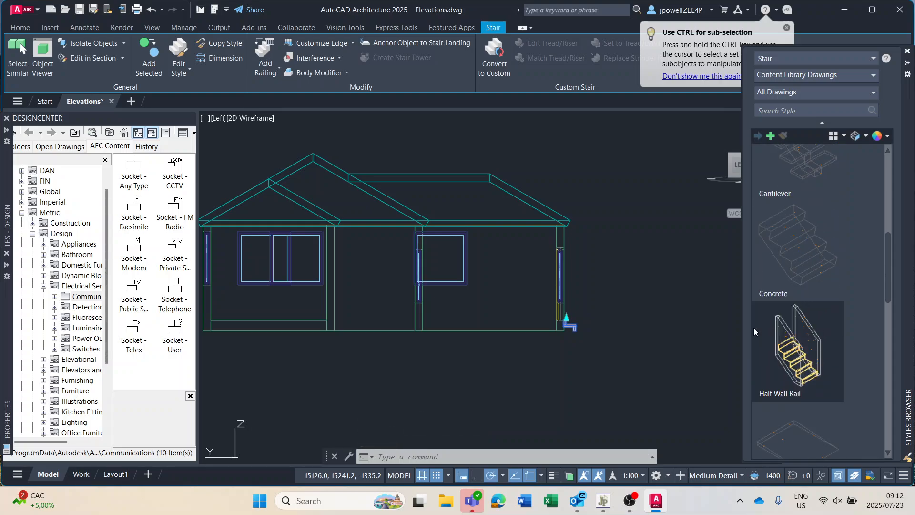
scroll(801, 333, down, 4)
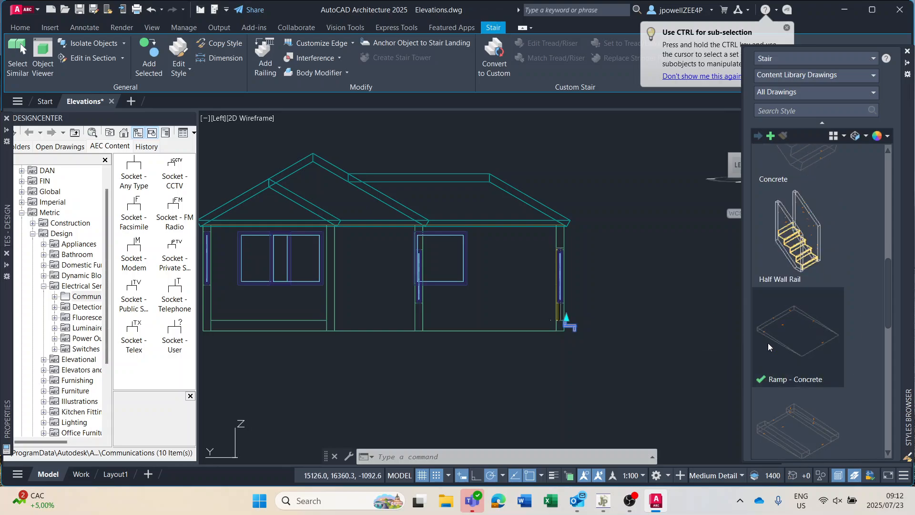
middle_drag(629, 368, 493, 356)
scroll(475, 304, up, 5)
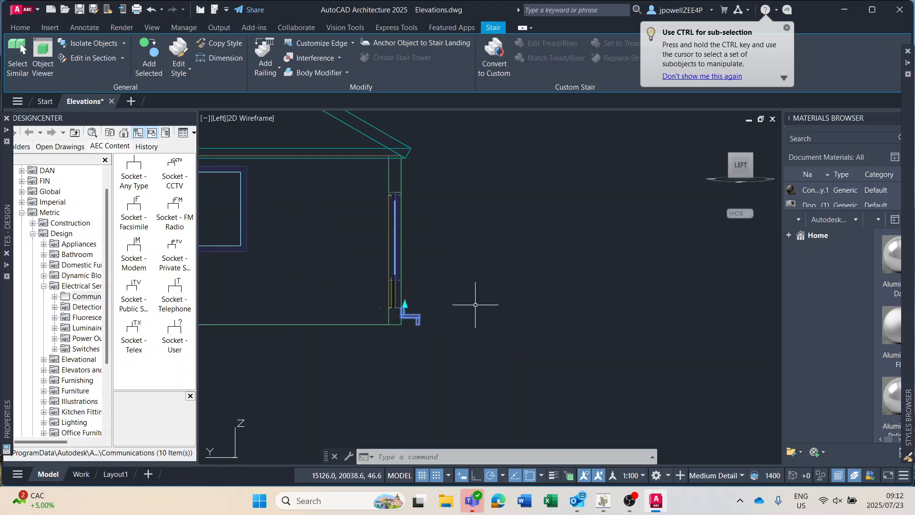
scroll(475, 303, down, 3)
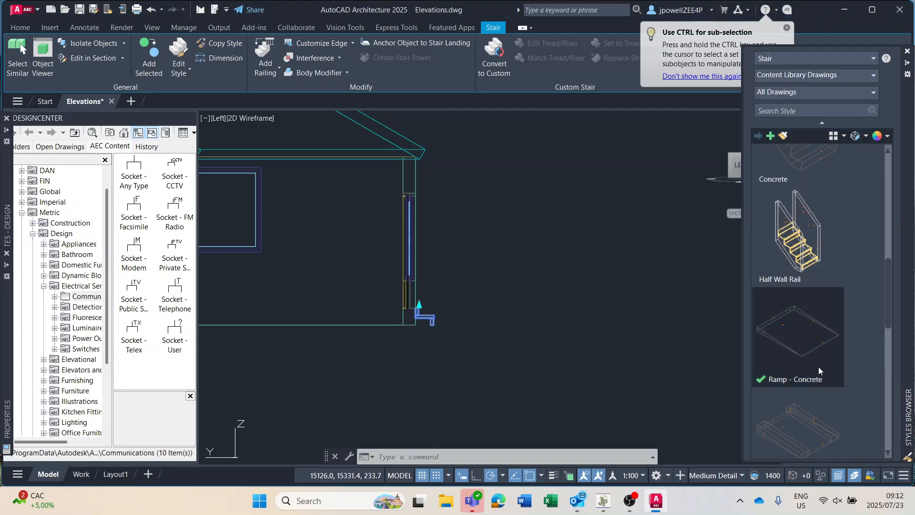
right_click(790, 337)
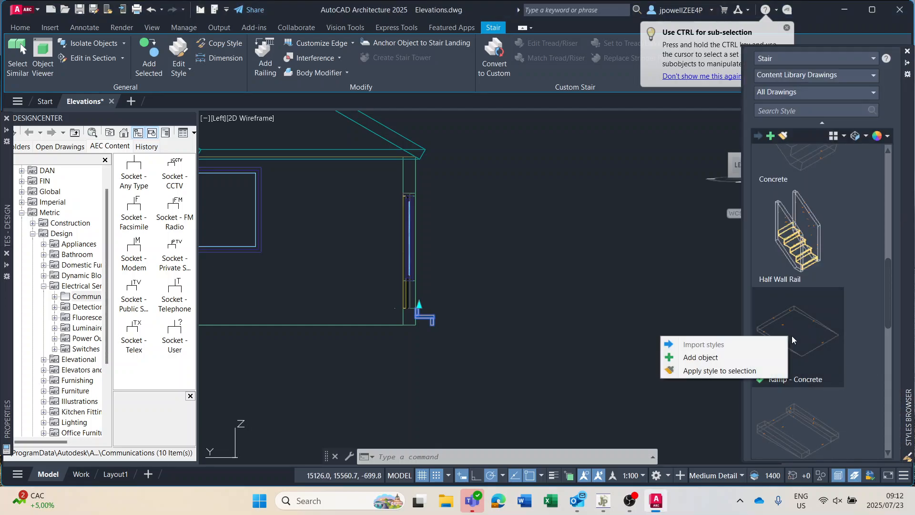
click(720, 371)
scroll(527, 323, down, 2)
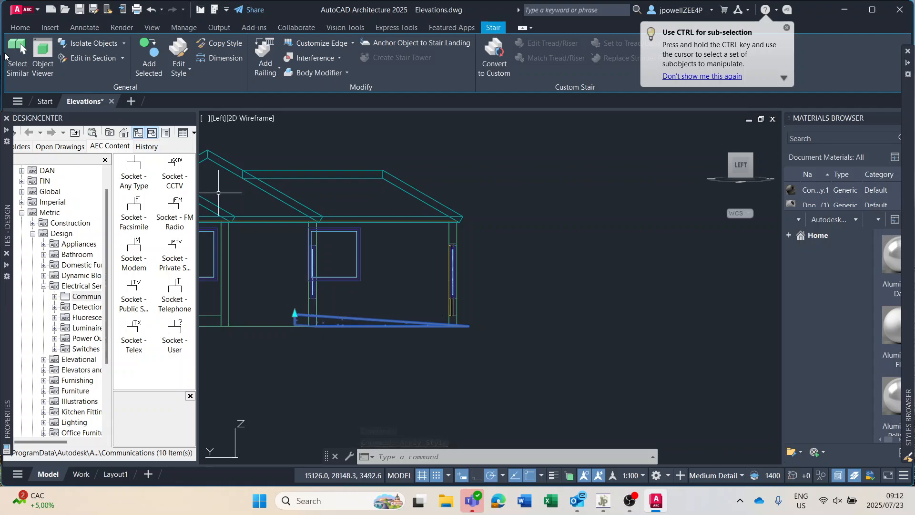
- Move the ramp by its upper back corner a short distance horizontally outward from the house
click(21, 29)
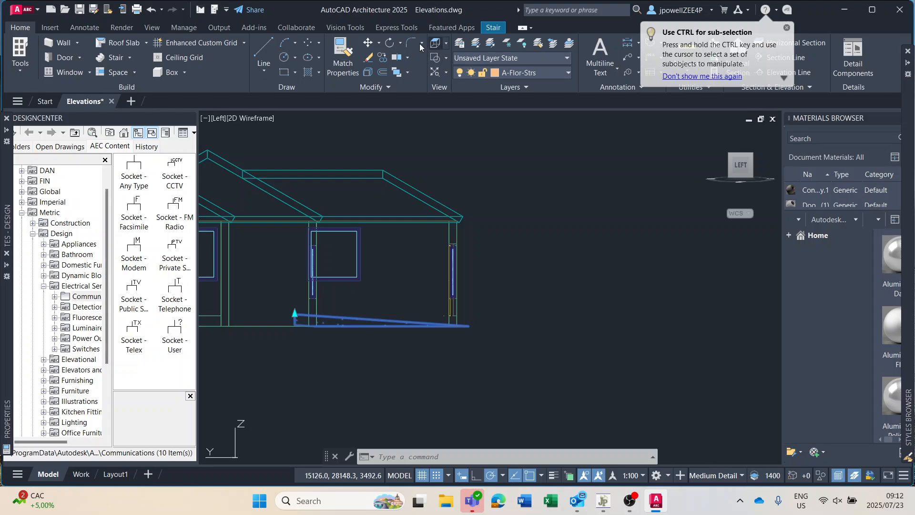
click(367, 43)
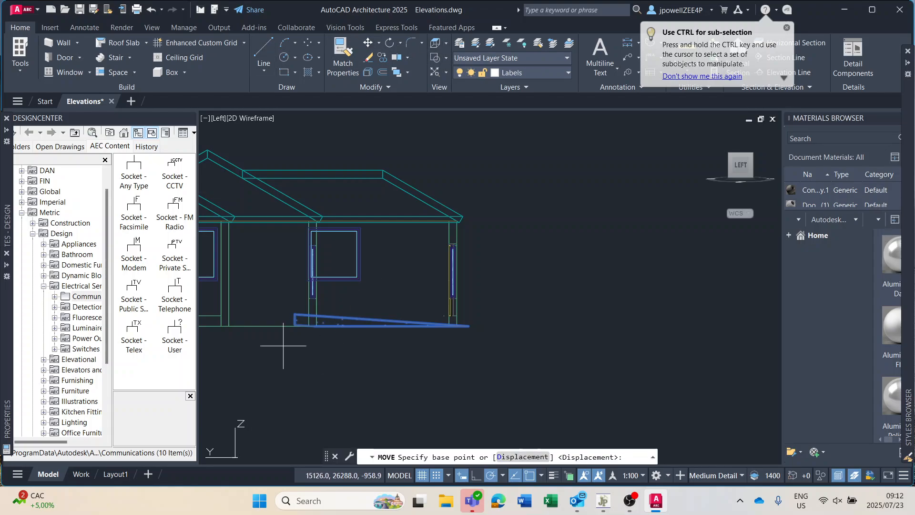
click(295, 314)
scroll(472, 353, up, 2)
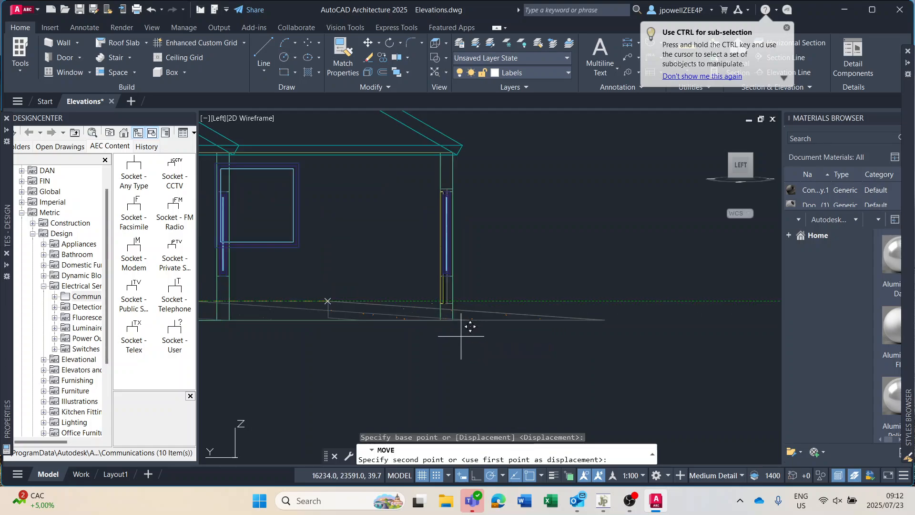
click(565, 351)
- Move the ramp by its upper back corner onto the outer bottom corner of the entrance door opening
click(380, 301)
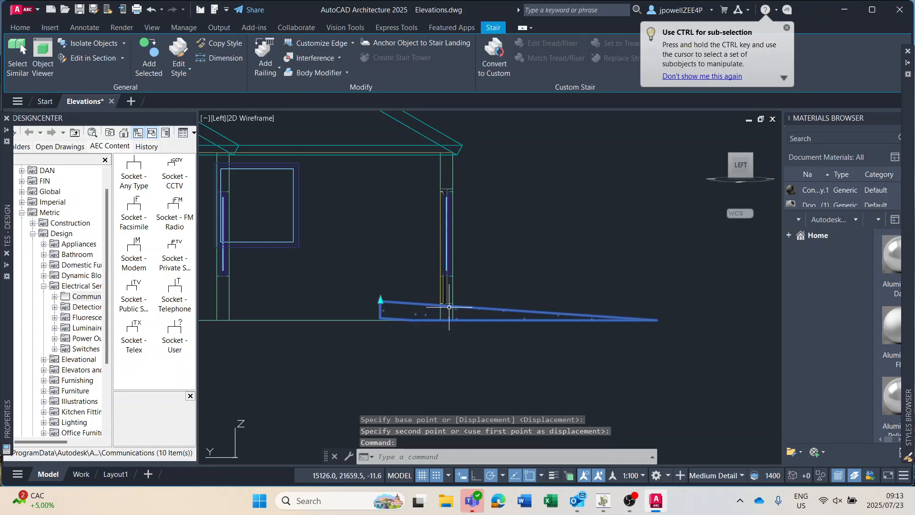
click(20, 28)
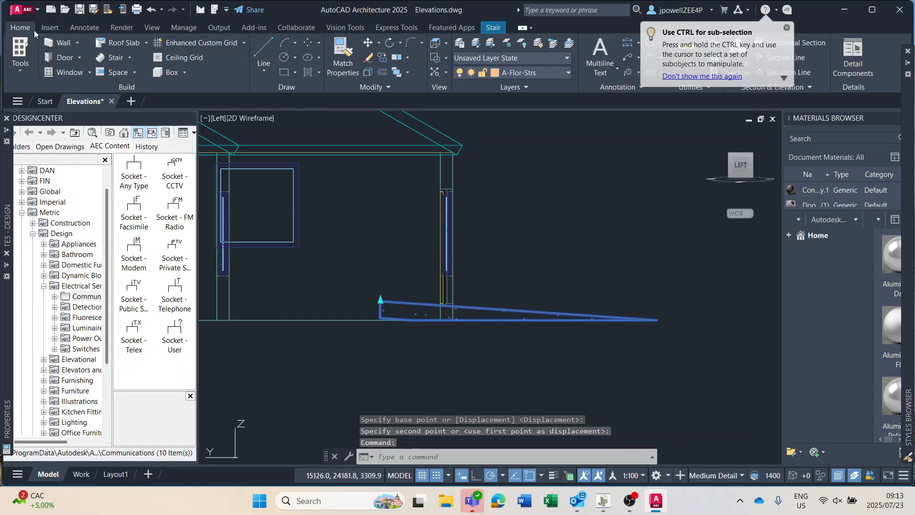
click(369, 42)
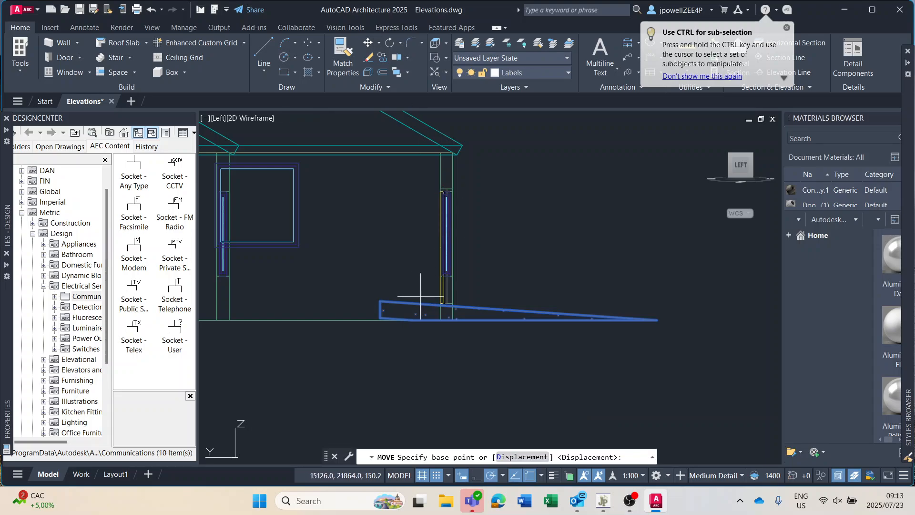
scroll(380, 301, up, 5)
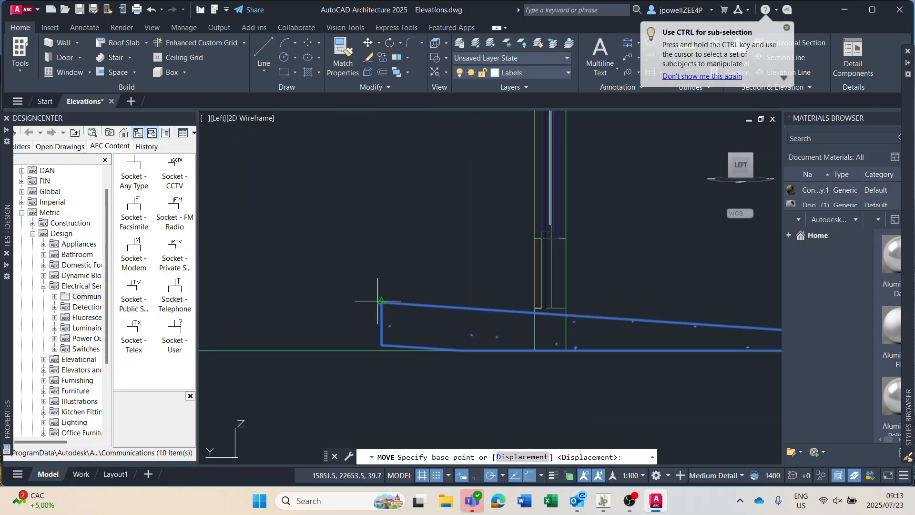
click(385, 305)
scroll(736, 364, down, 3)
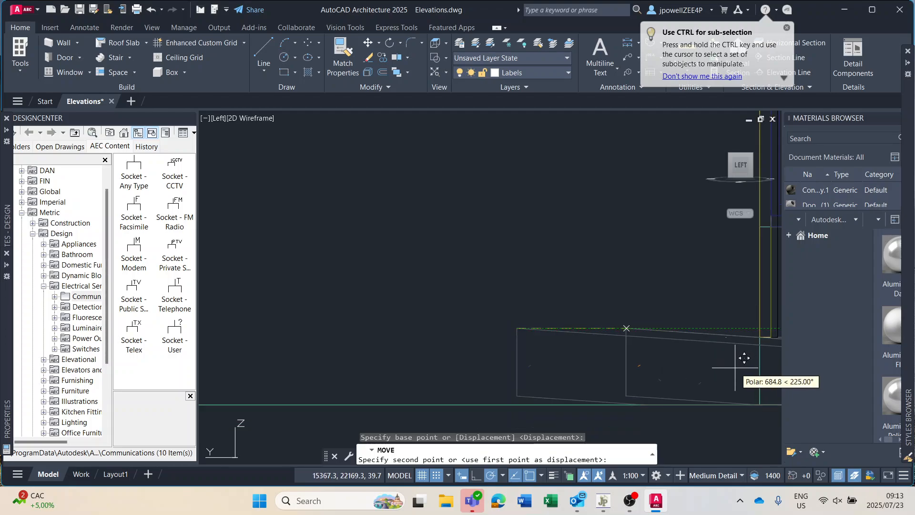
middle_drag(707, 362, 448, 324)
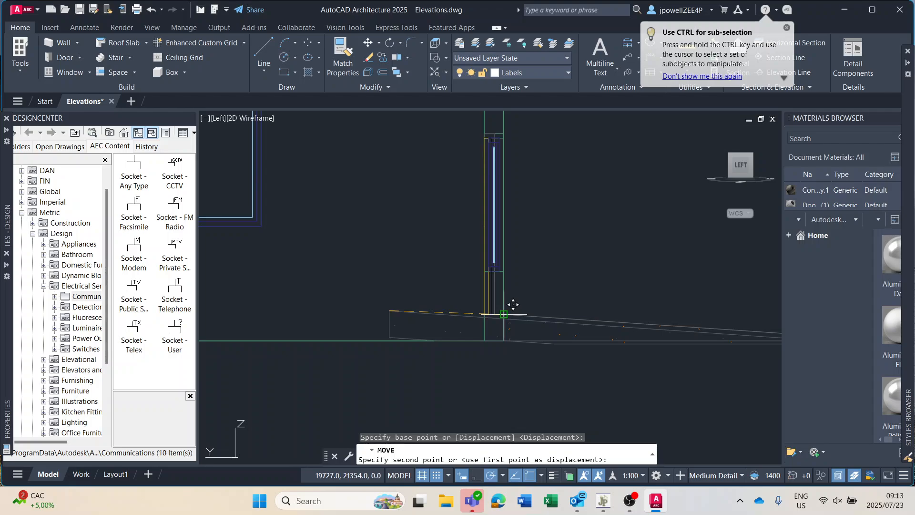
click(512, 305)
scroll(548, 384, down, 4)
middle_drag(713, 413, 578, 363)
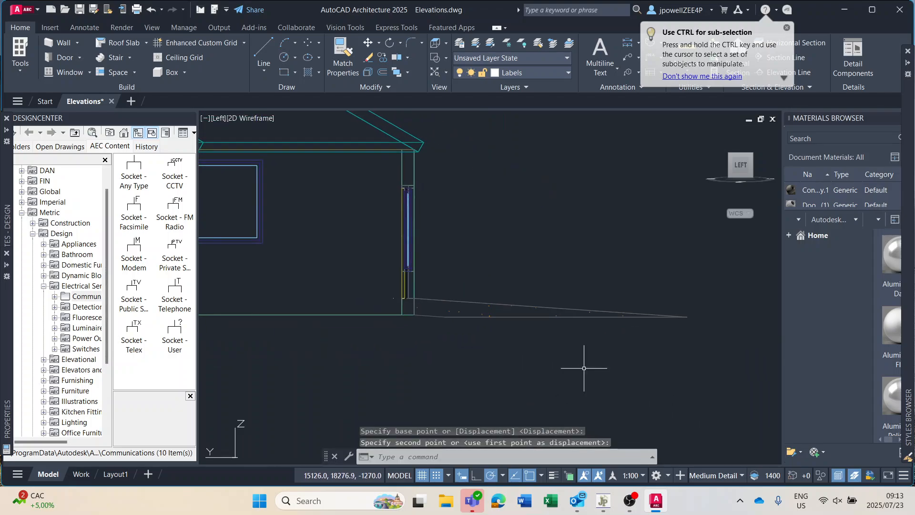
- In the ramp's calculation rules, switch the straight length to a user-set value and try 3600
scroll(582, 362, up, 2)
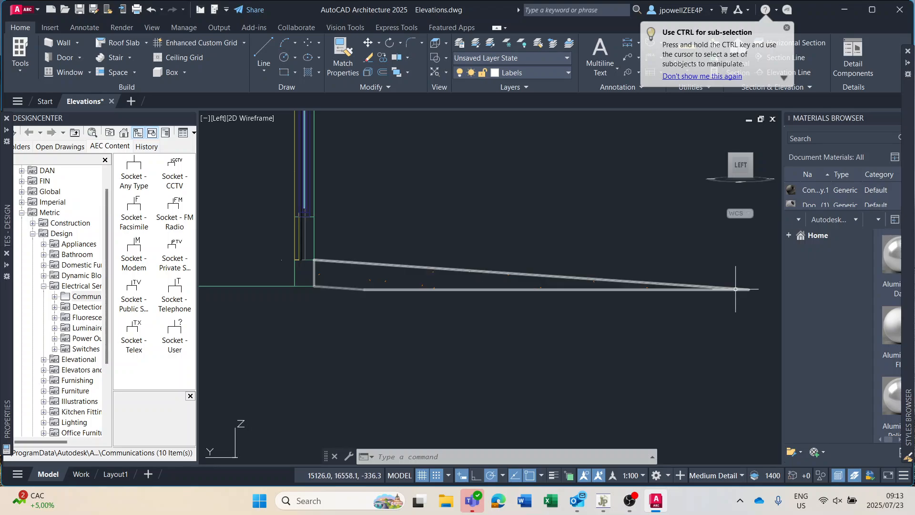
mouse_move(7, 327)
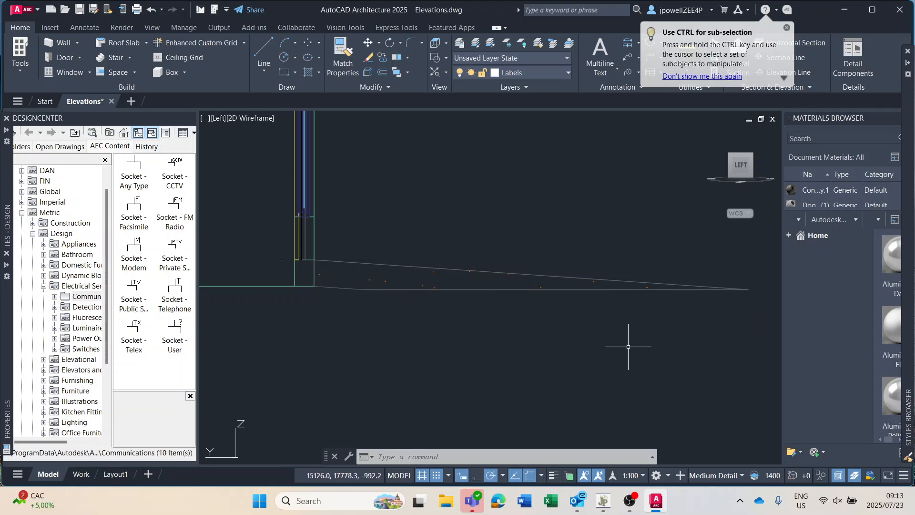
mouse_move(7, 419)
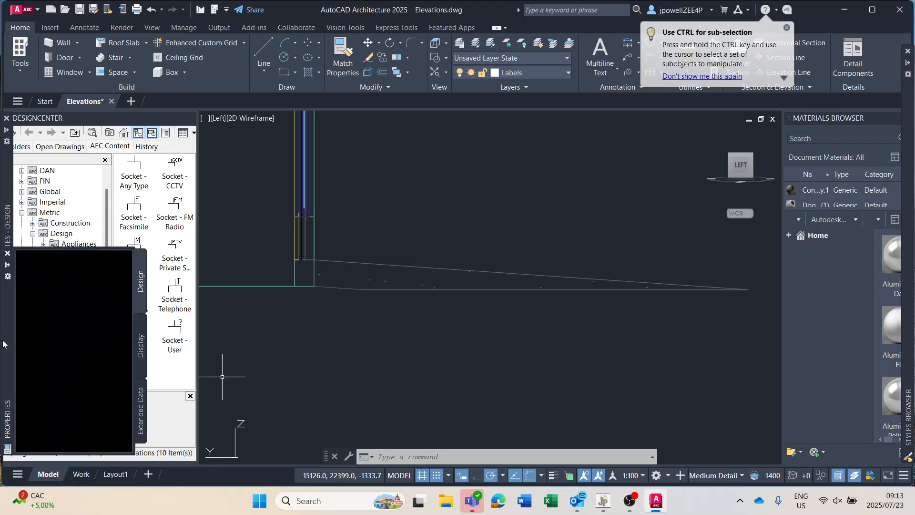
scroll(95, 351, down, 3)
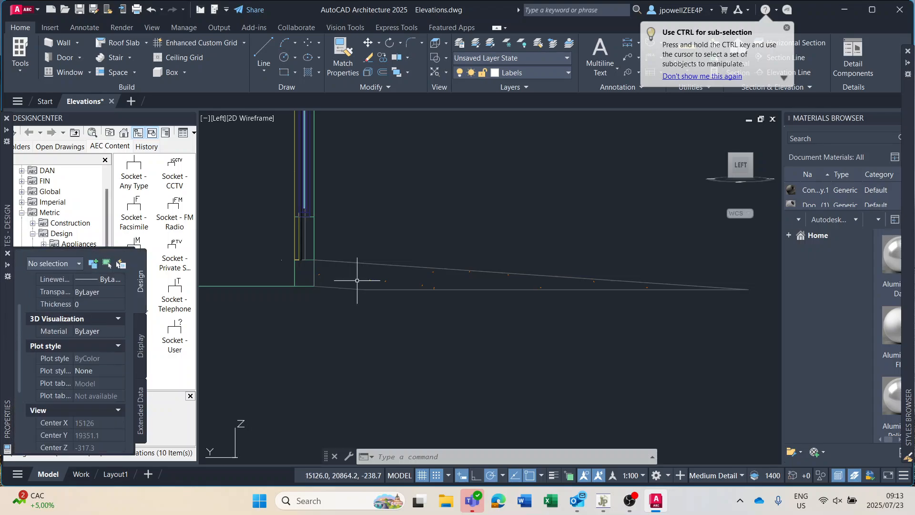
click(428, 272)
click(467, 275)
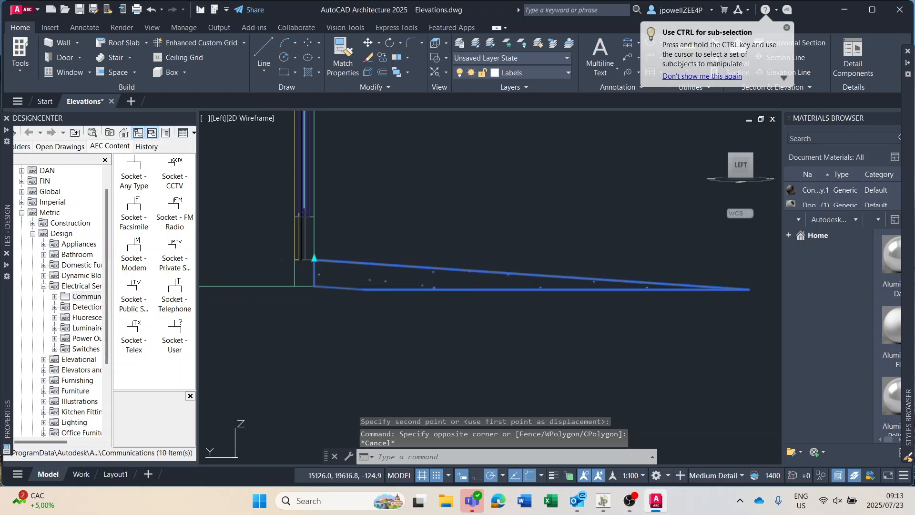
mouse_move(6, 364)
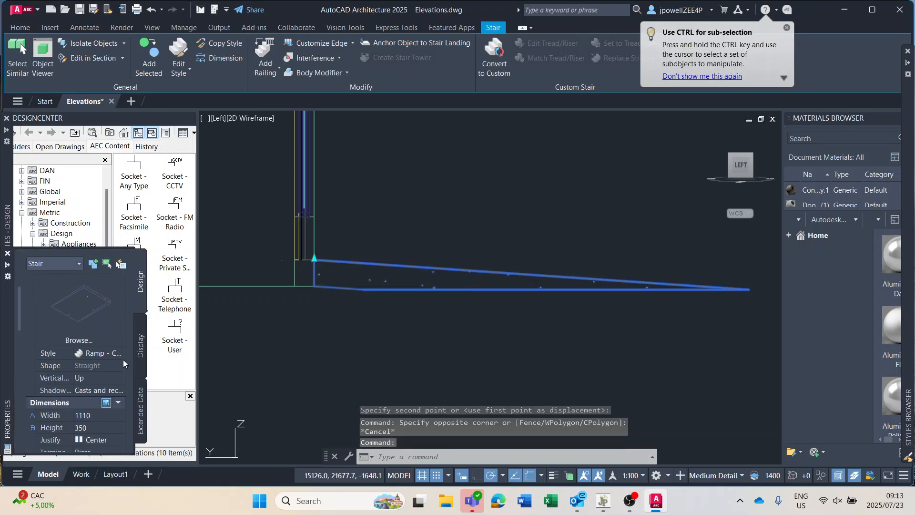
scroll(86, 368, down, 5)
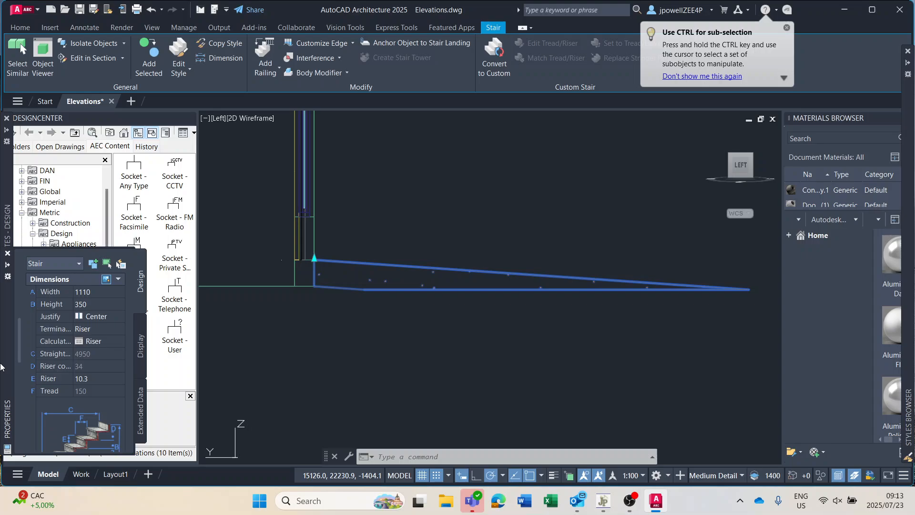
click(94, 342)
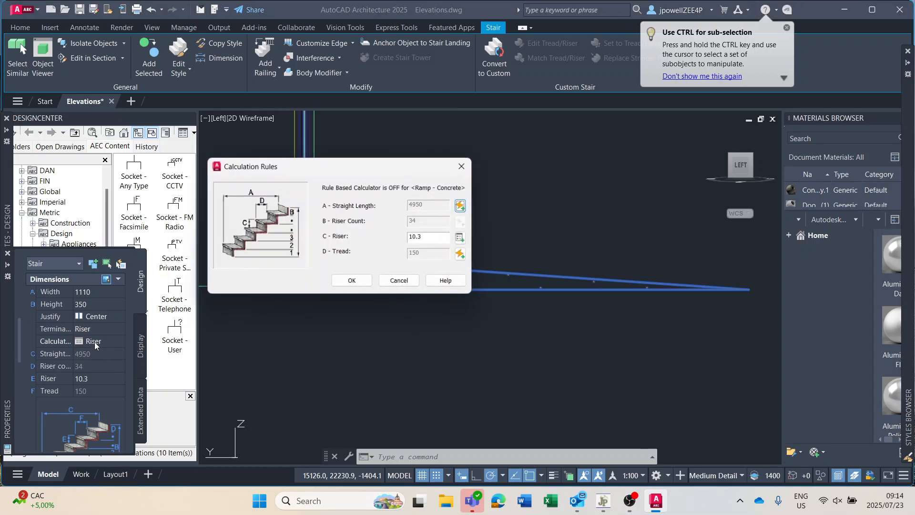
click(461, 206)
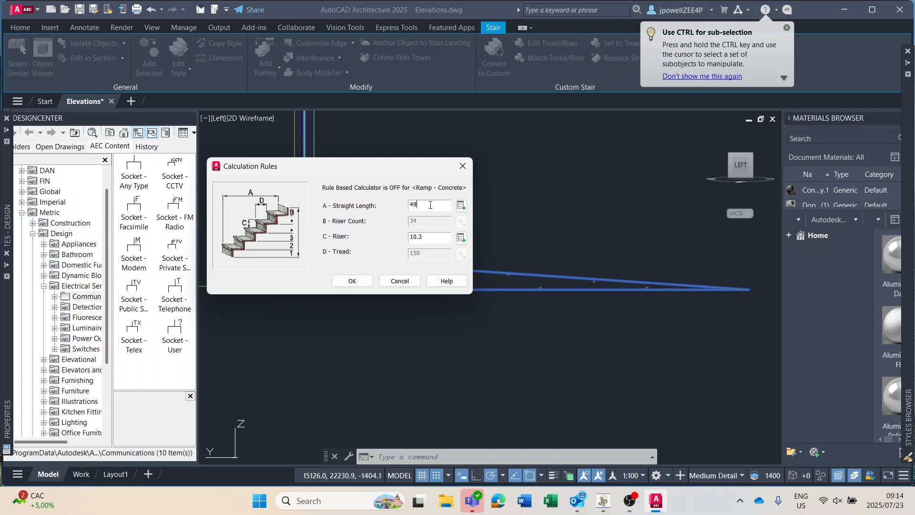
text(3000)
key(Return)
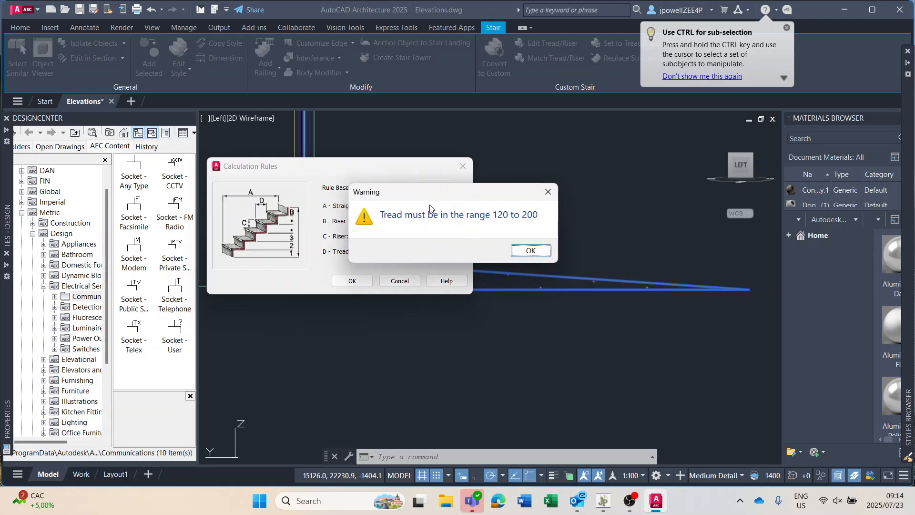
click(530, 250)
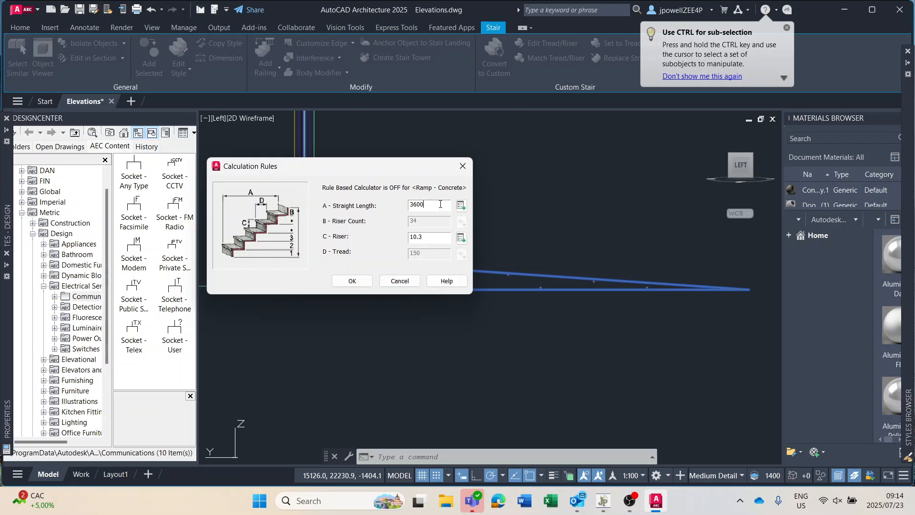
- Apply a straight length of 4000 to the ramp and undo the change
key(BackSpace)
key(BackSpace)
key(BackSpace)
key(BackSpace)
text(4000)
key(Tab)
click(352, 281)
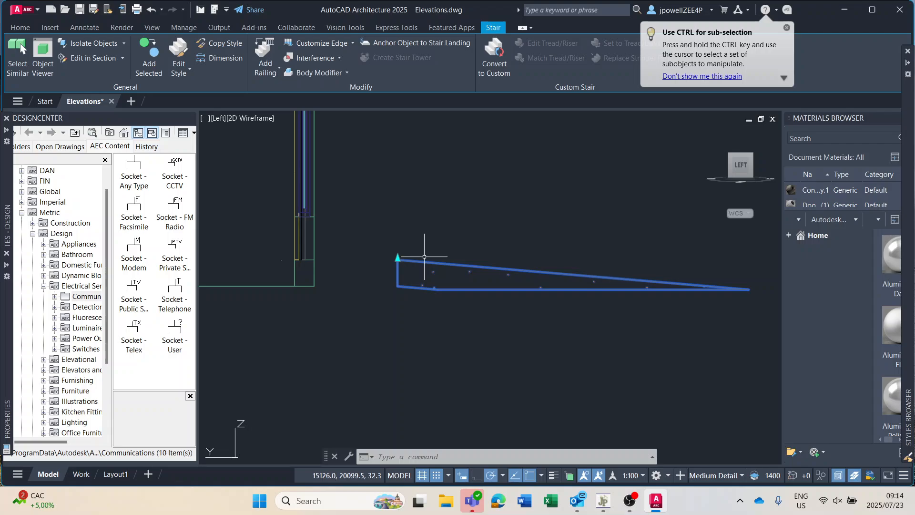
key(ctrl+z)
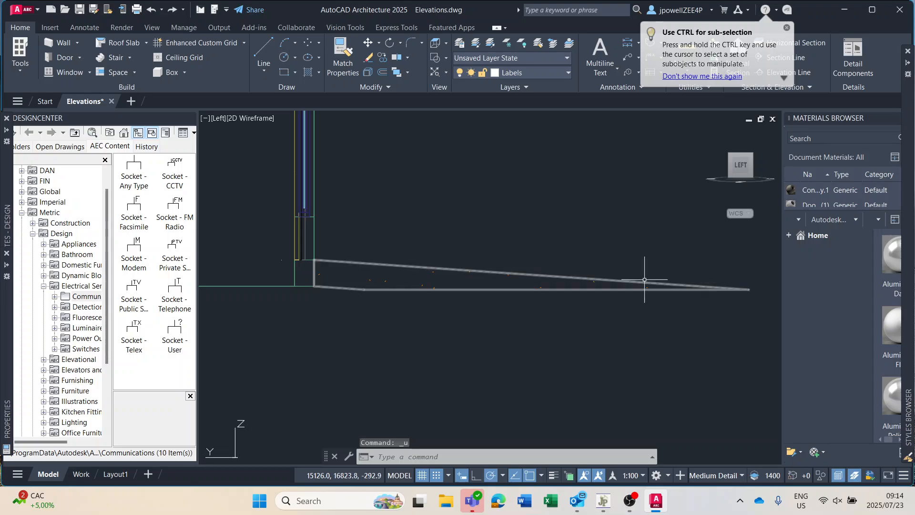
- In the Ramp - Concrete style's stringer settings, set the flight waist and flight total to 350
click(436, 268)
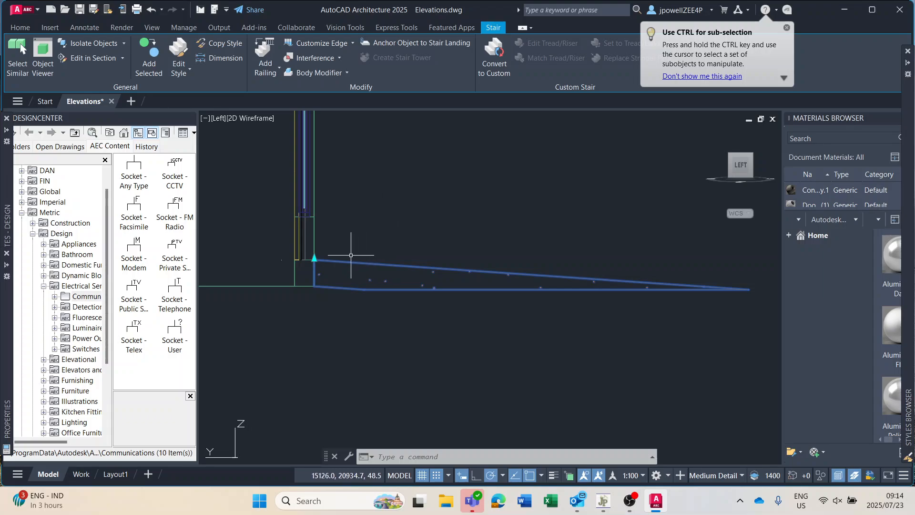
click(191, 68)
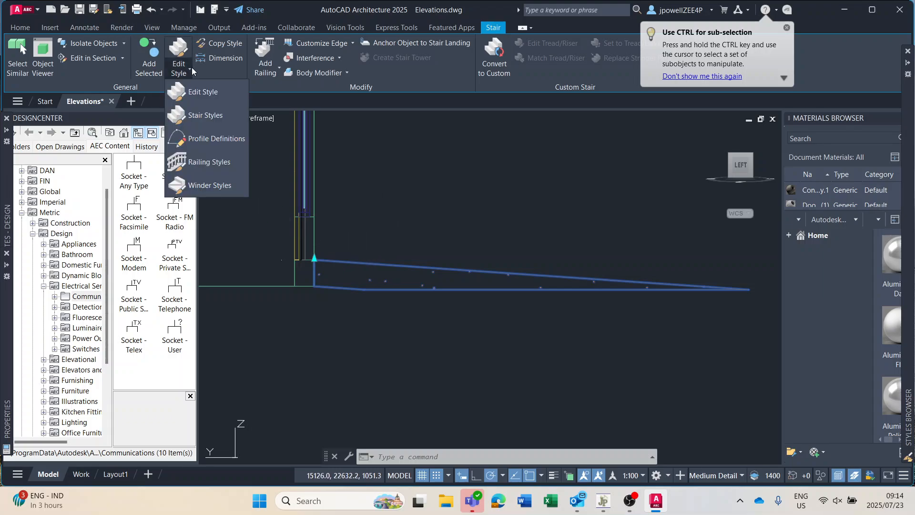
click(194, 117)
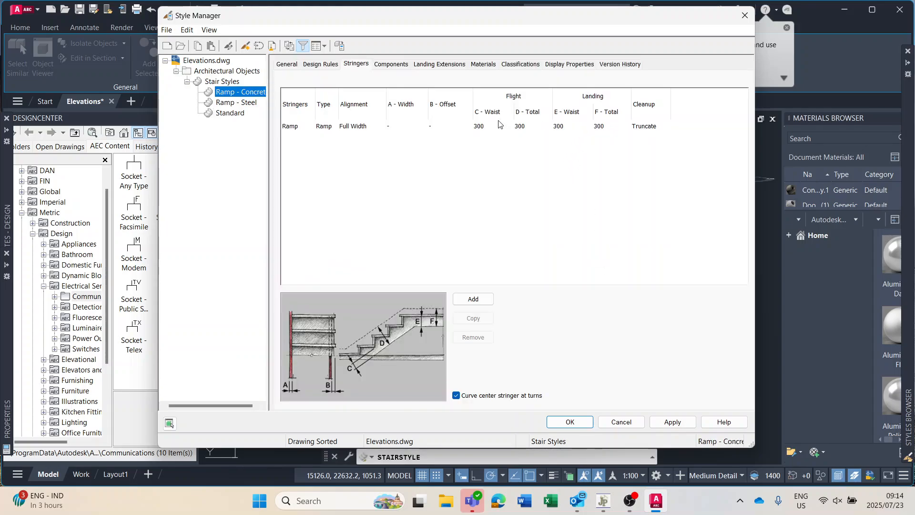
click(487, 129)
click(489, 130)
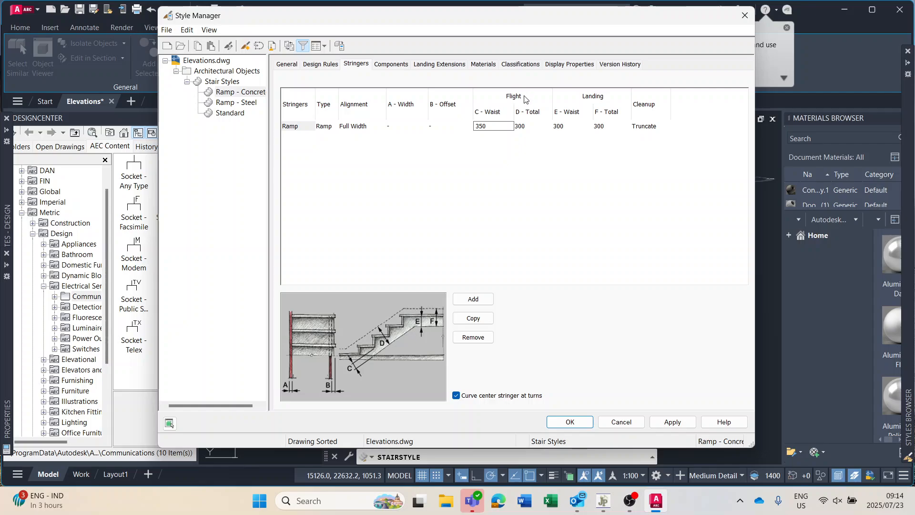
click(525, 125)
- Set the ramp stringer's landing waist and landing total to 350, and apply the style changes
click(560, 125)
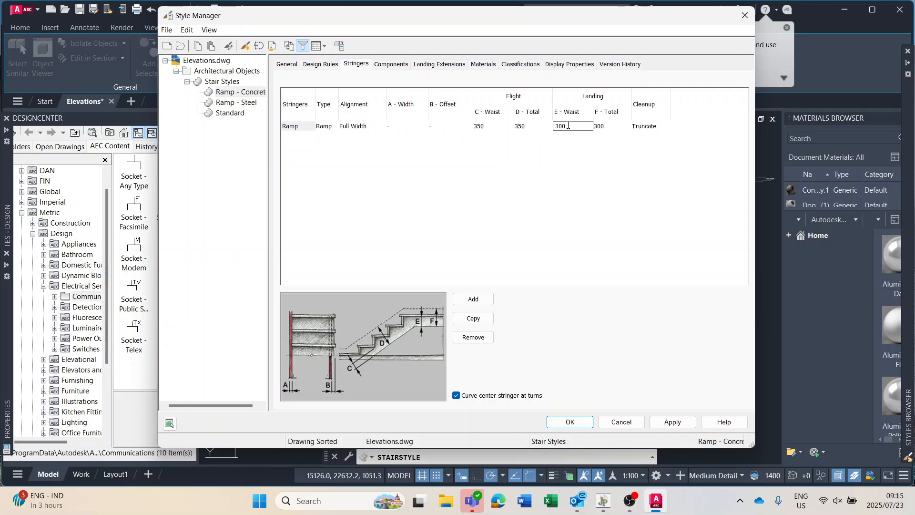
text(350)
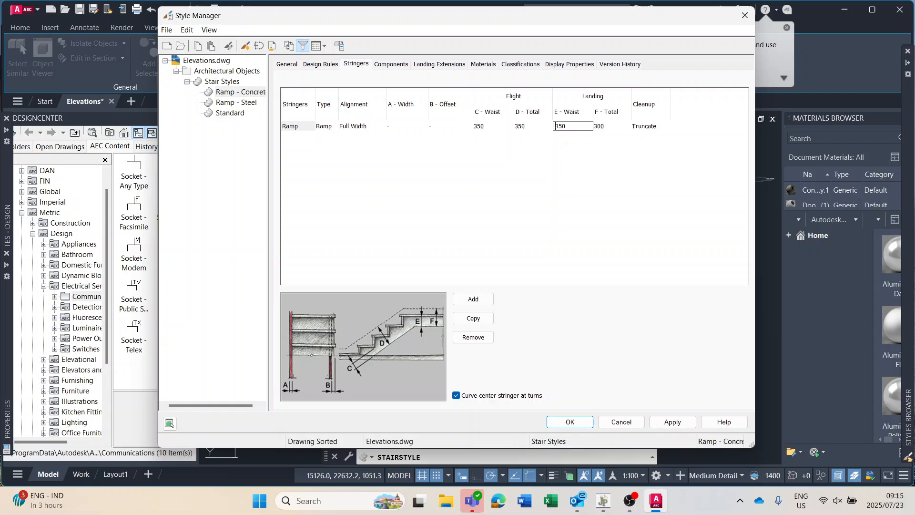
click(612, 126)
key(BackSpace)
key(BackSpace)
text(50)
key(Return)
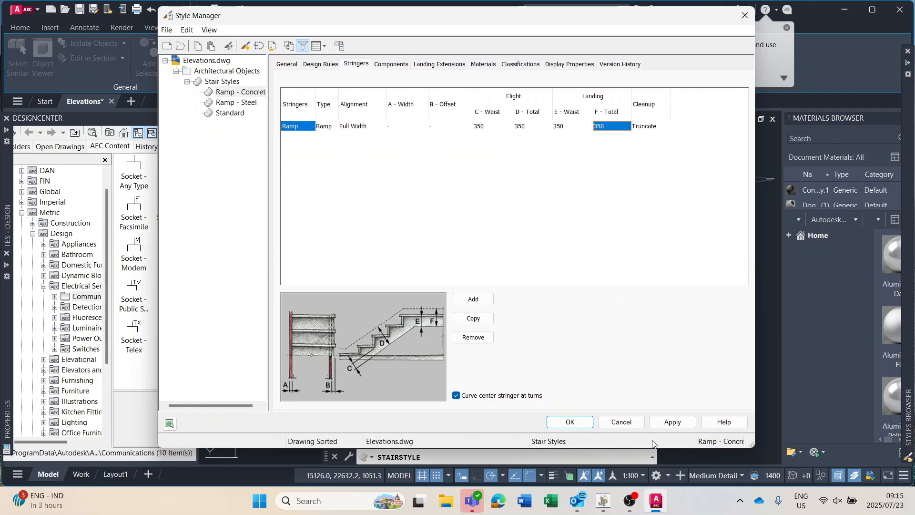
click(672, 422)
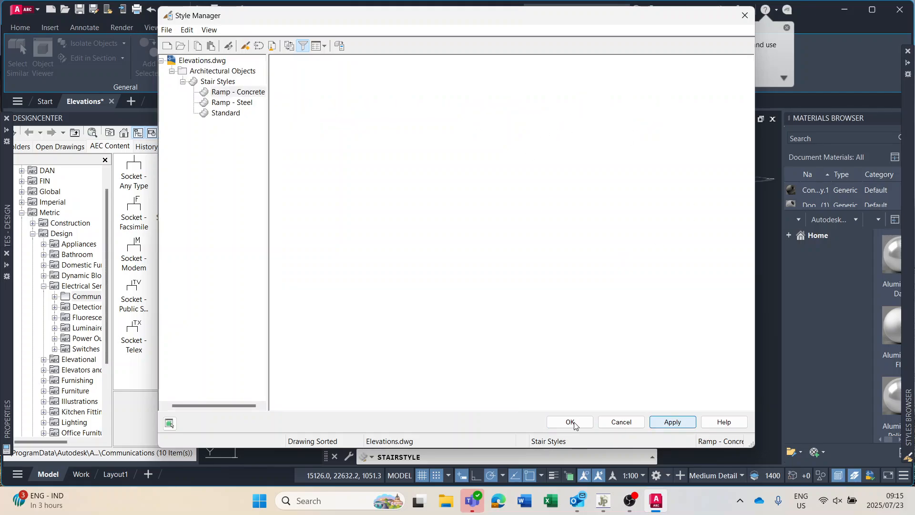
click(574, 423)
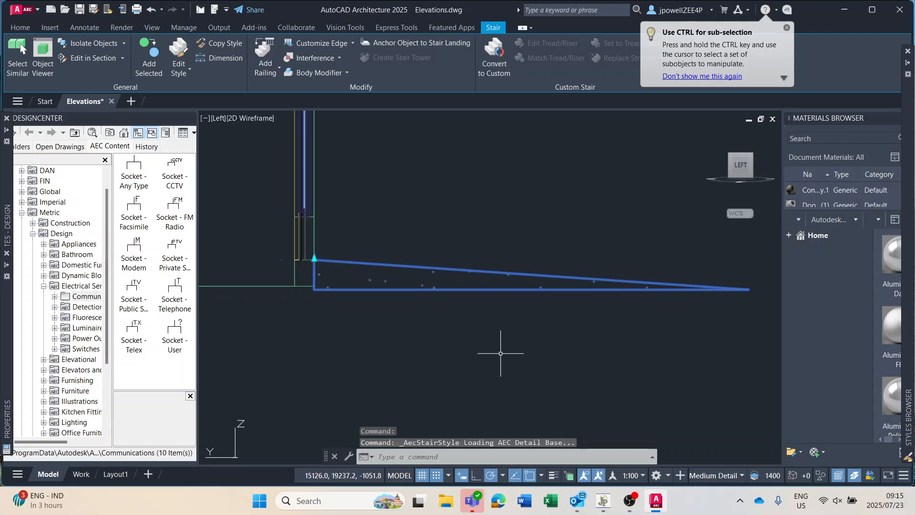
key(Escape)
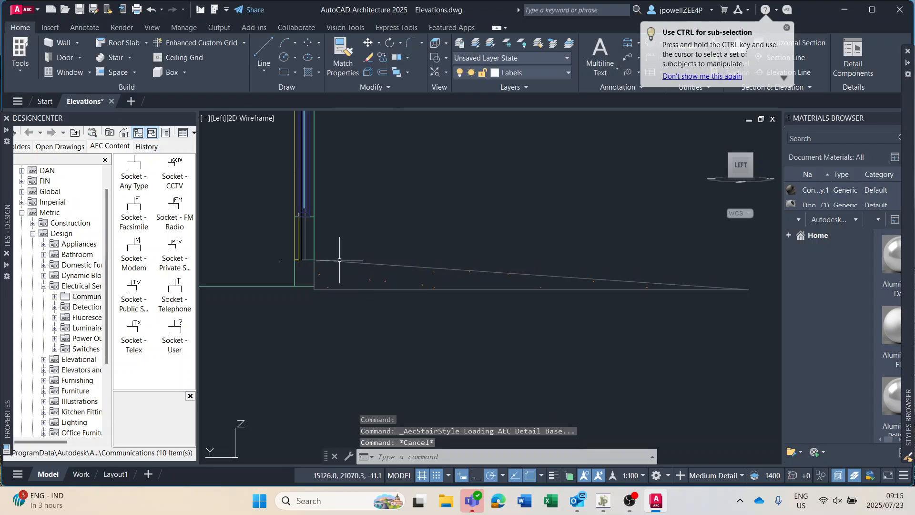
scroll(310, 286, up, 6)
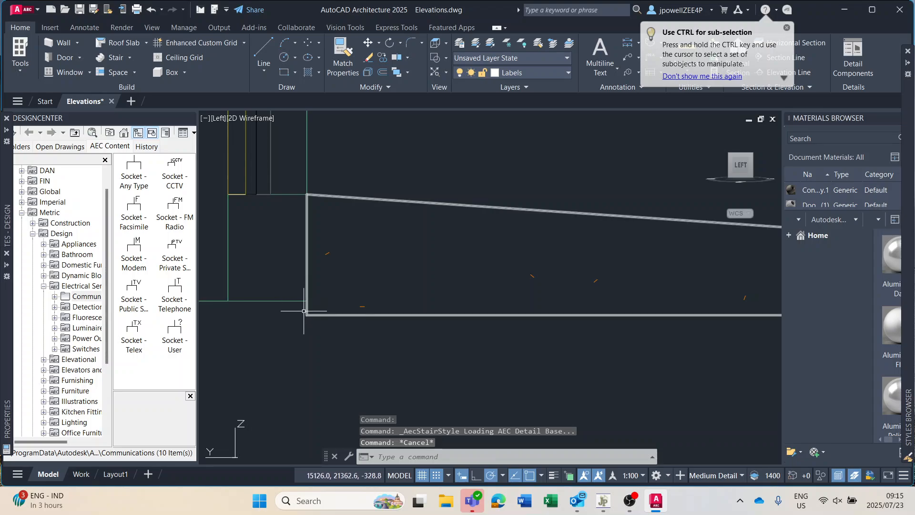
scroll(515, 311, down, 2)
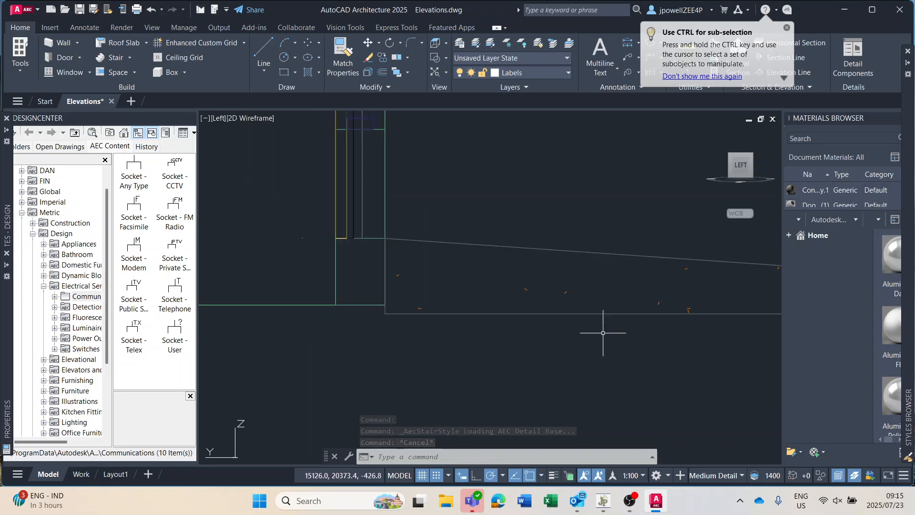
- Set the concrete ramp's height to 300
scroll(603, 332, down, 2)
click(609, 318)
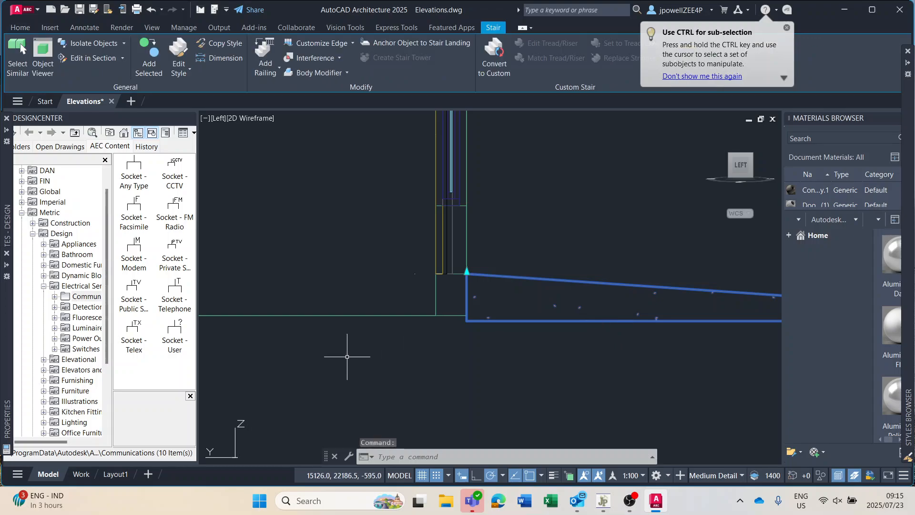
mouse_move(7, 363)
scroll(101, 405, down, 1)
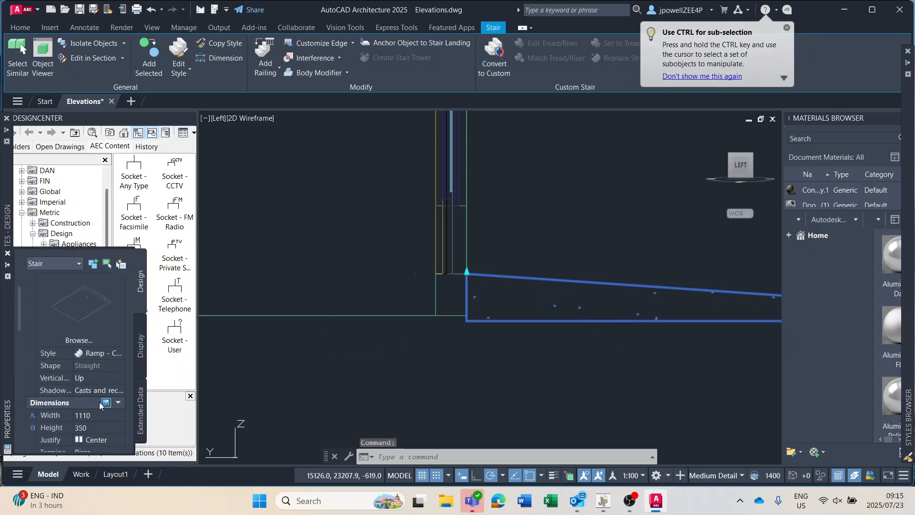
click(103, 427)
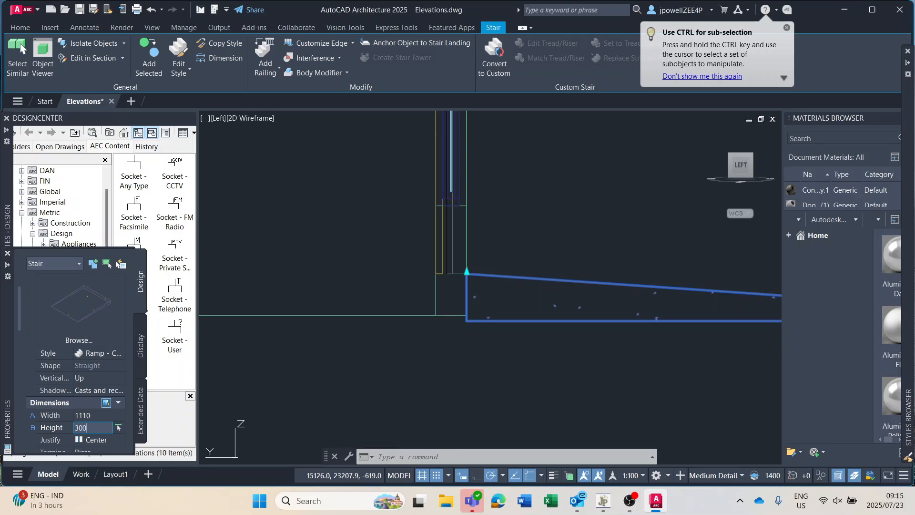
key(Return)
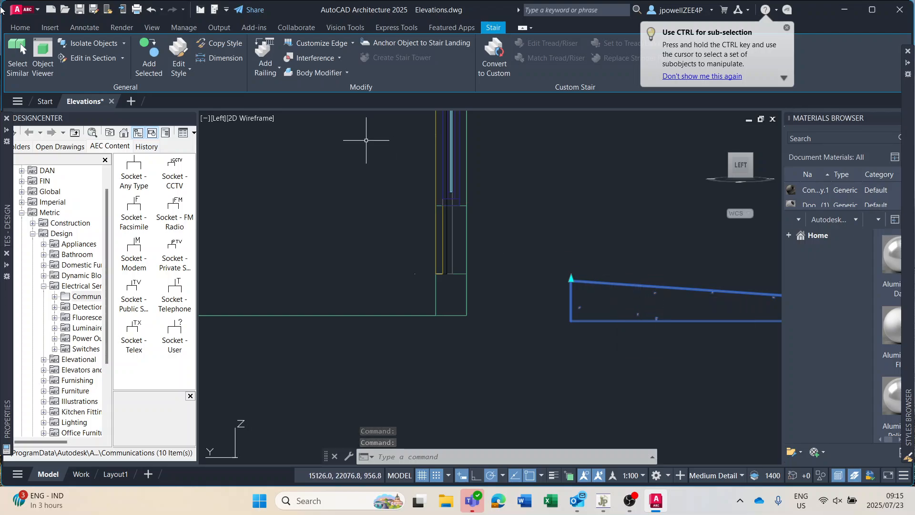
- Move the ramp by its upper end corner to the outer corner of the door threshold
click(17, 29)
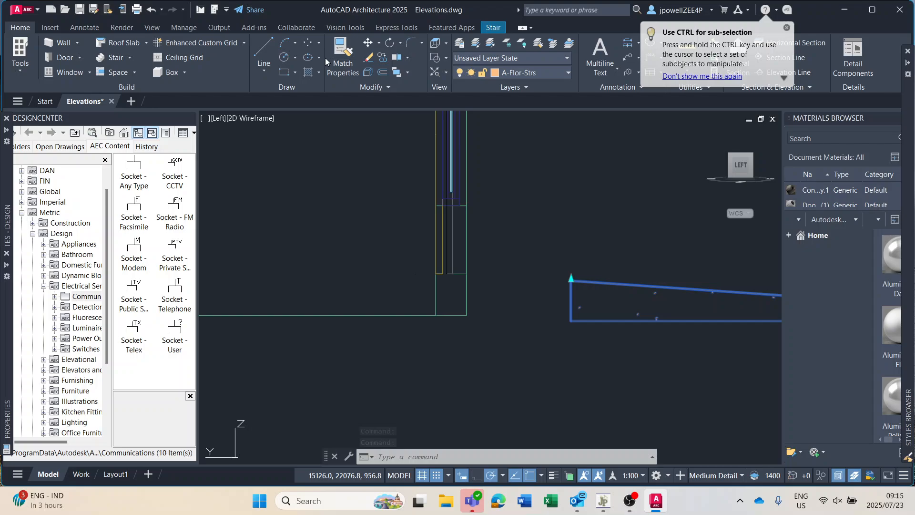
click(368, 43)
click(572, 282)
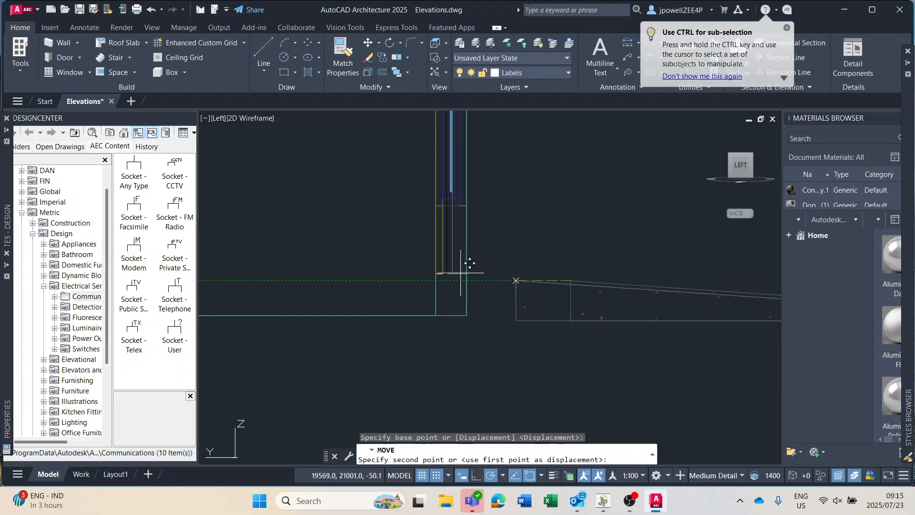
click(469, 274)
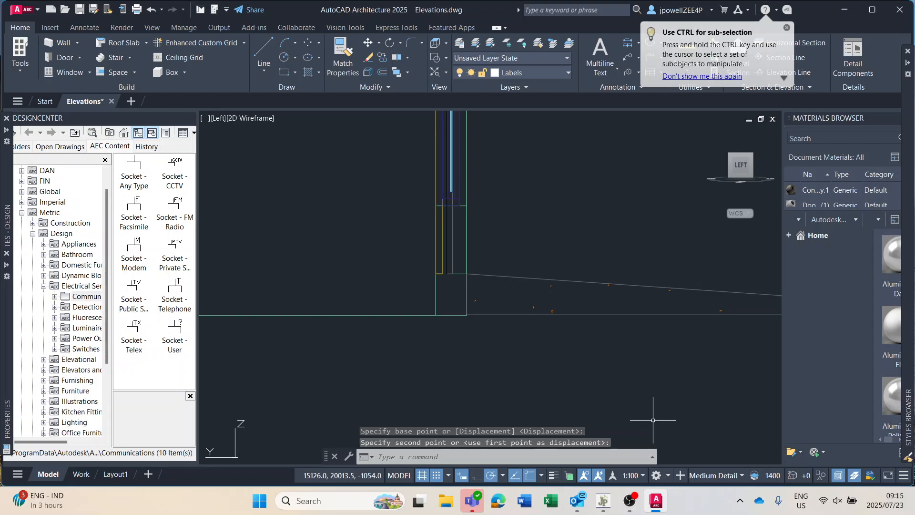
scroll(597, 376, up, 4)
scroll(374, 297, down, 2)
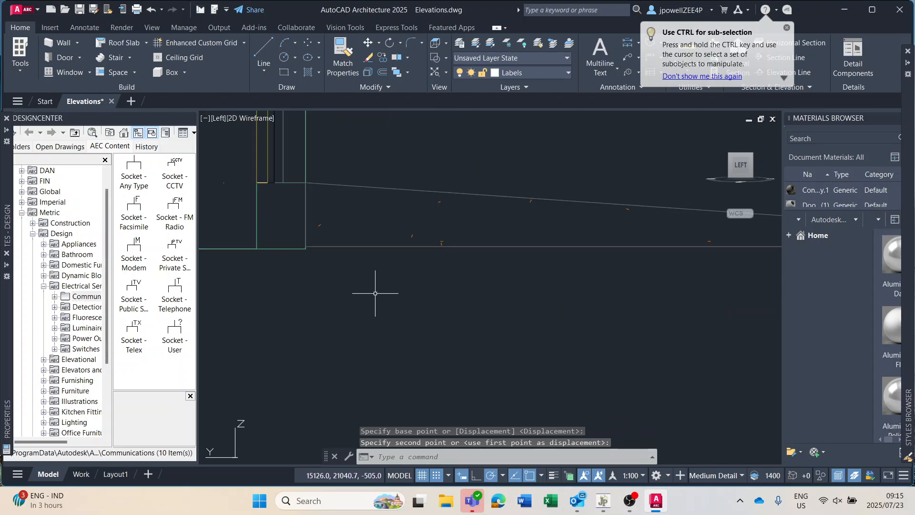
key(Escape)
- In the Ramp - Concrete style, set the stringer's flight and landing waist and total values to 300 and apply them
click(512, 195)
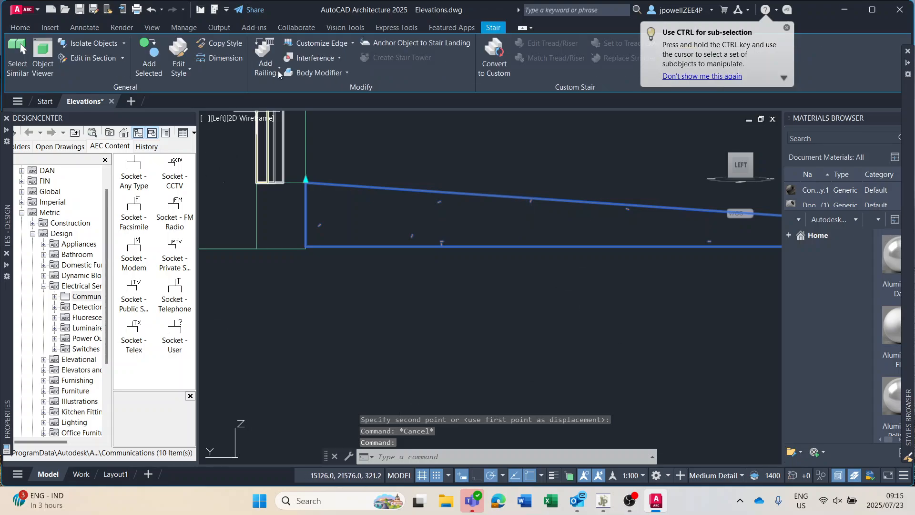
click(181, 70)
click(205, 115)
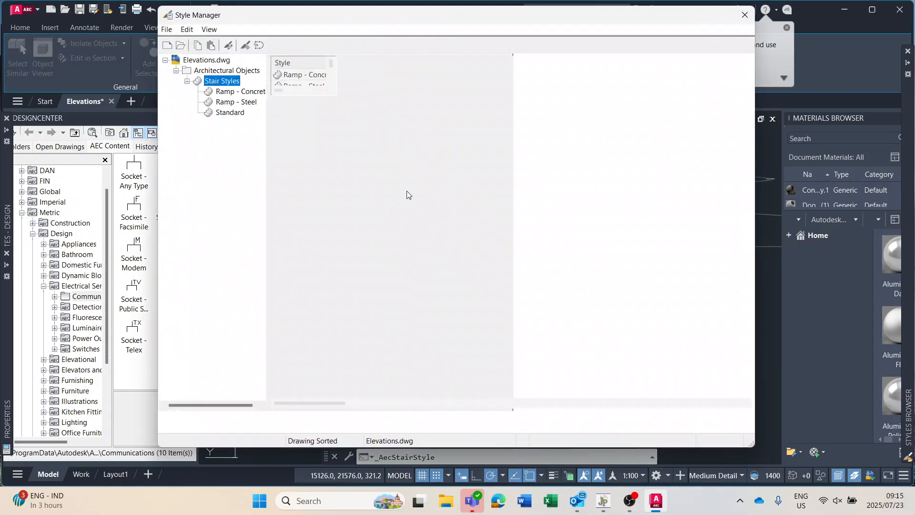
click(240, 96)
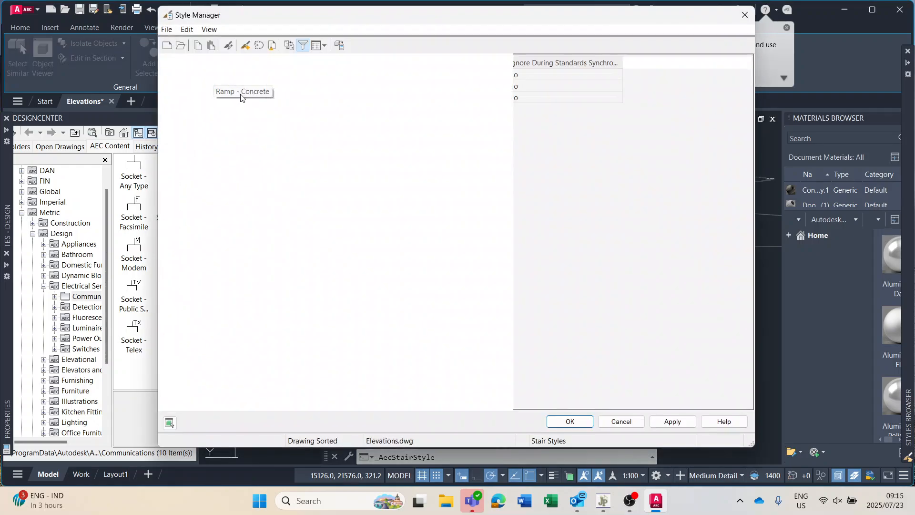
click(483, 126)
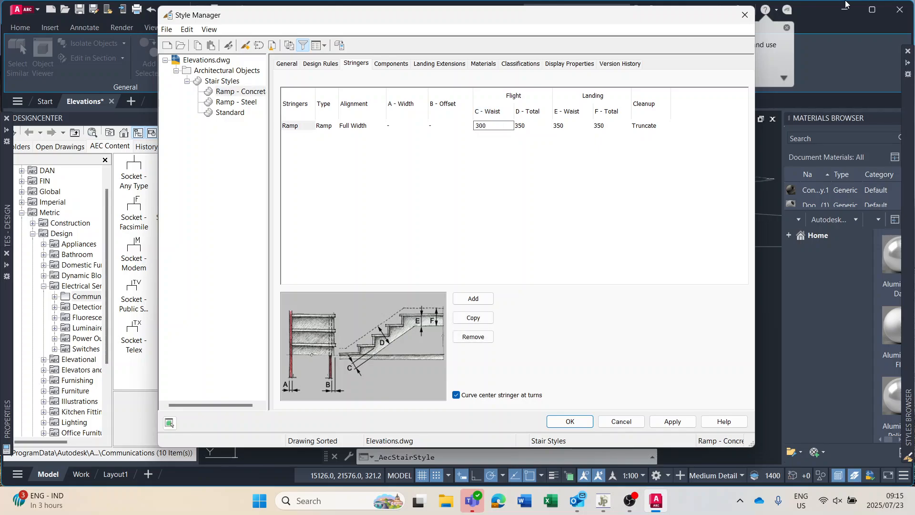
click(543, 126)
click(559, 126)
text(00)
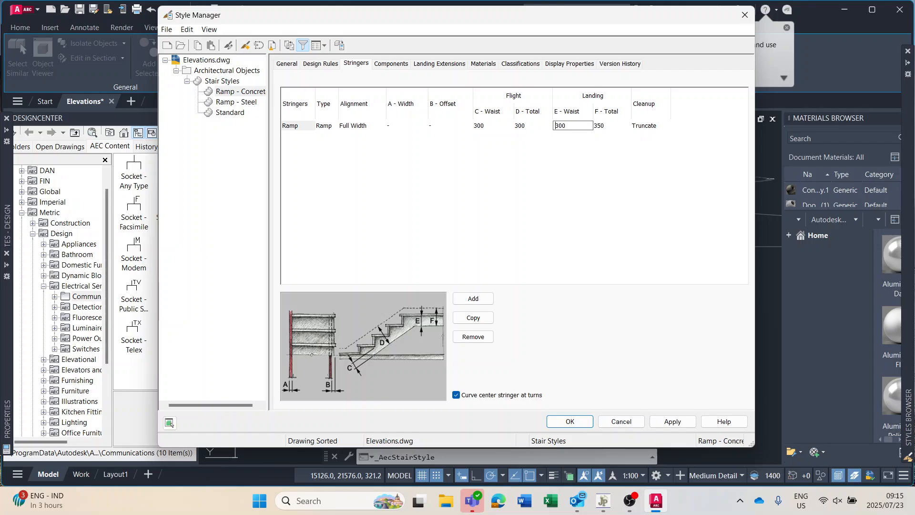
click(615, 127)
key(Return)
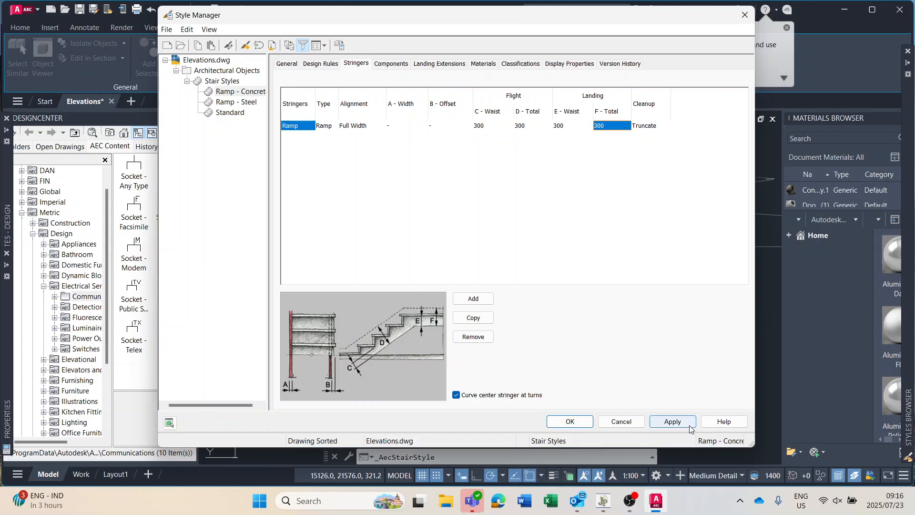
click(662, 422)
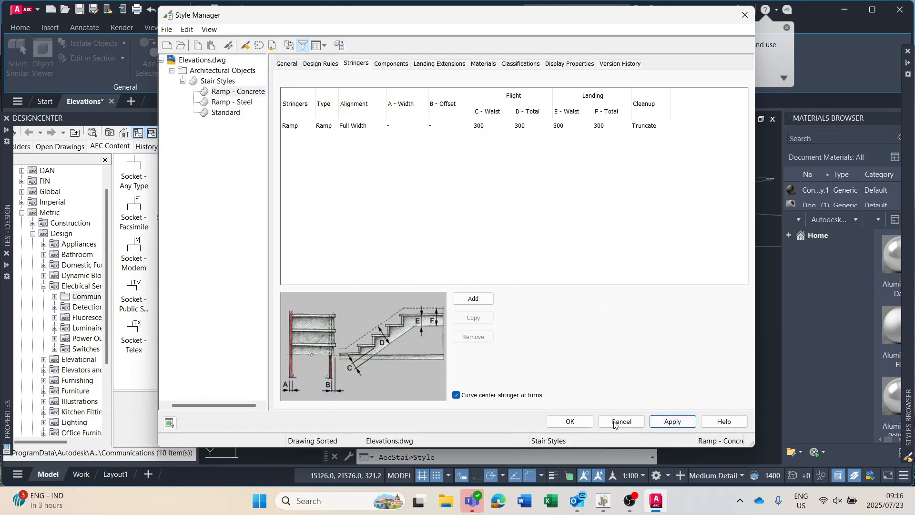
click(572, 422)
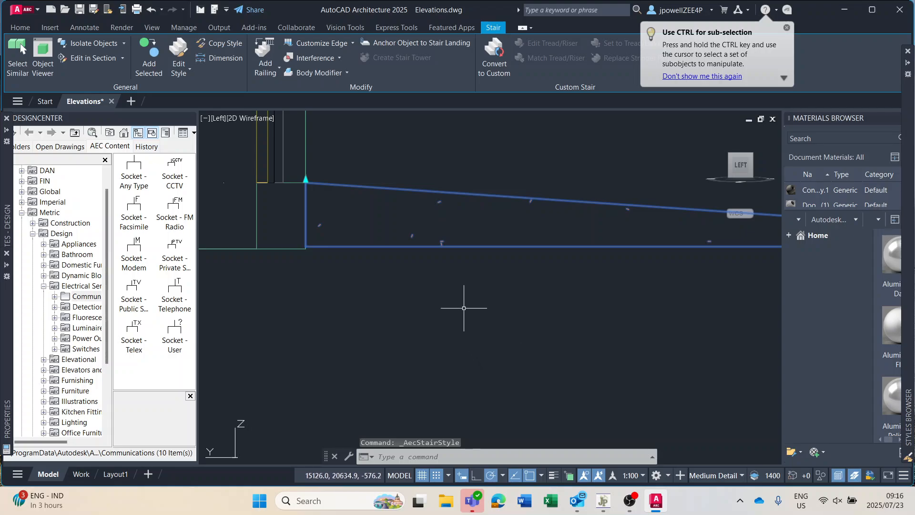
key(Escape)
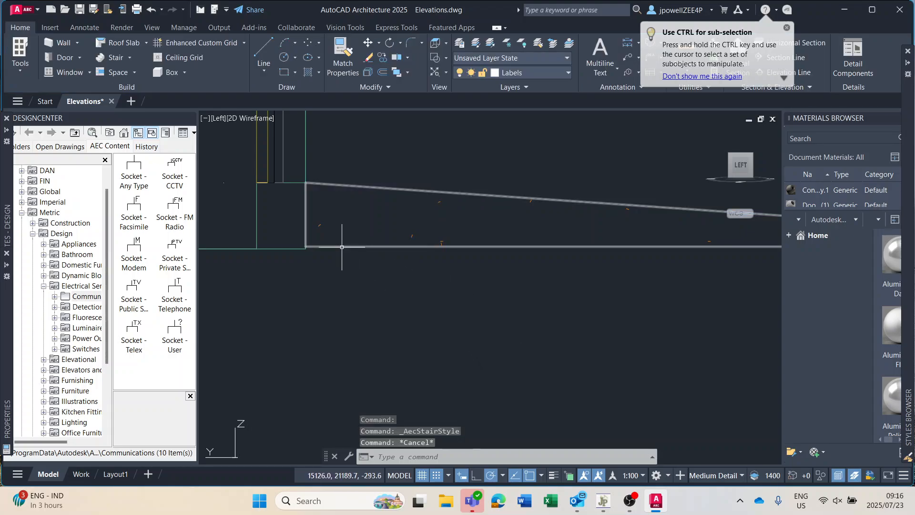
- Try a height of 310 for the ramp and set it to 320 instead
scroll(318, 250, up, 3)
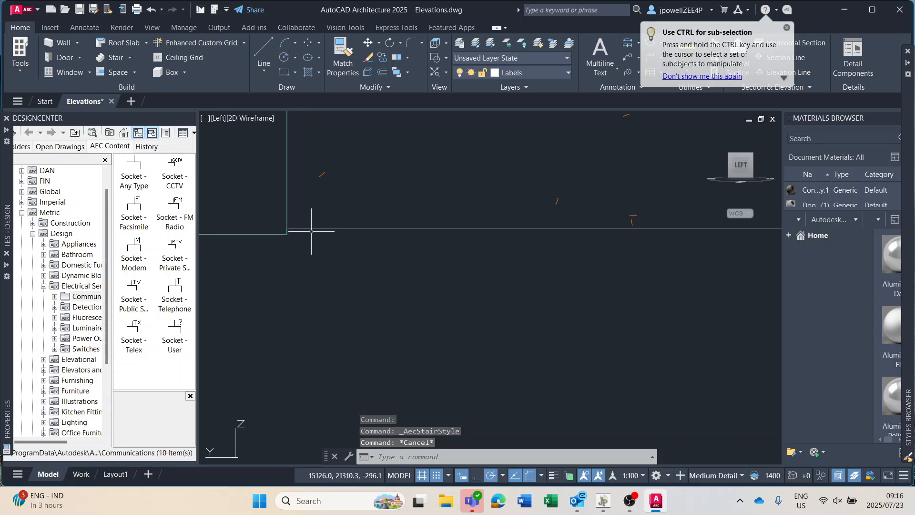
click(315, 227)
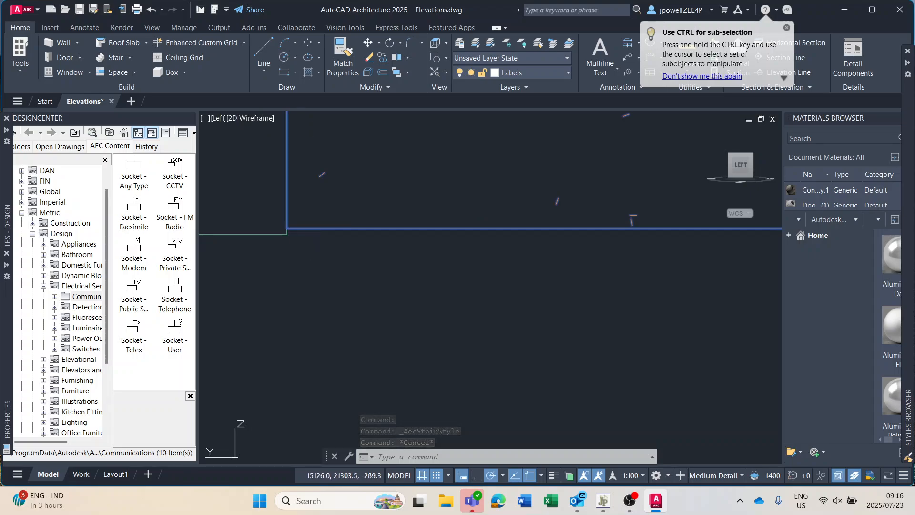
scroll(470, 332, down, 3)
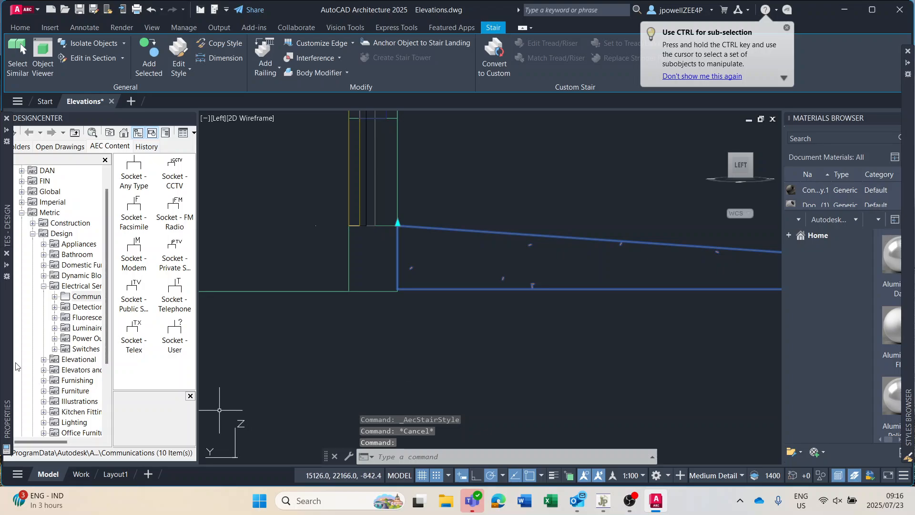
mouse_move(10, 366)
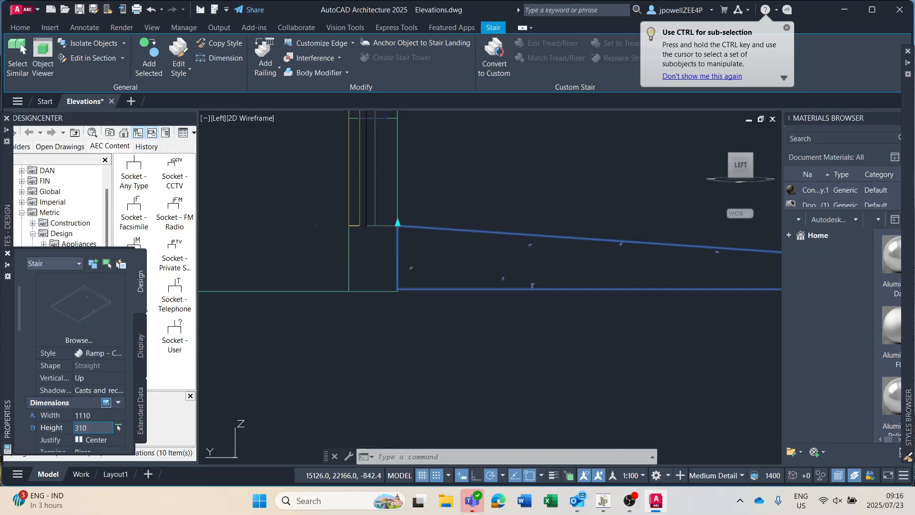
key(Return)
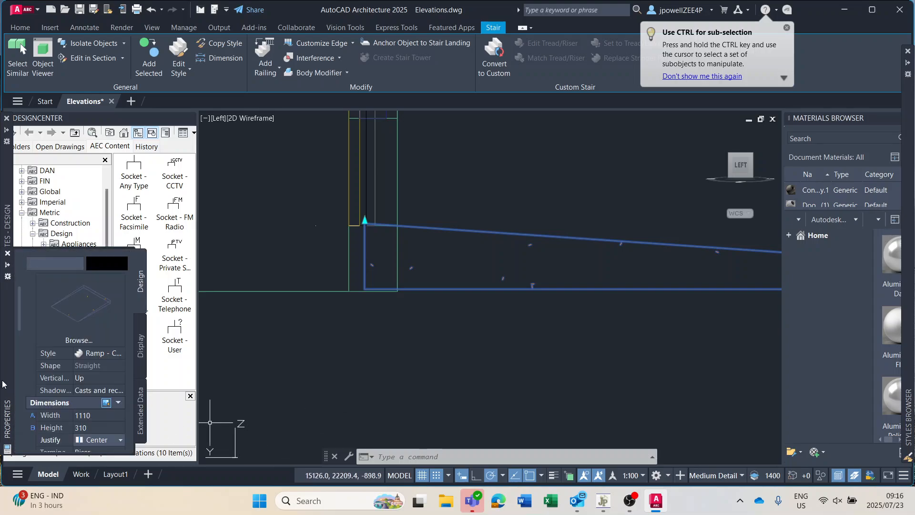
click(99, 428)
text(3)
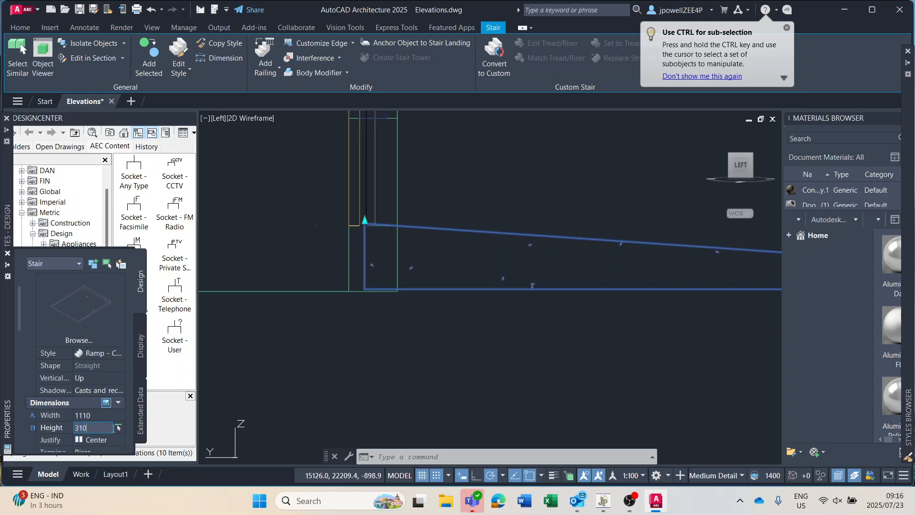
text(20)
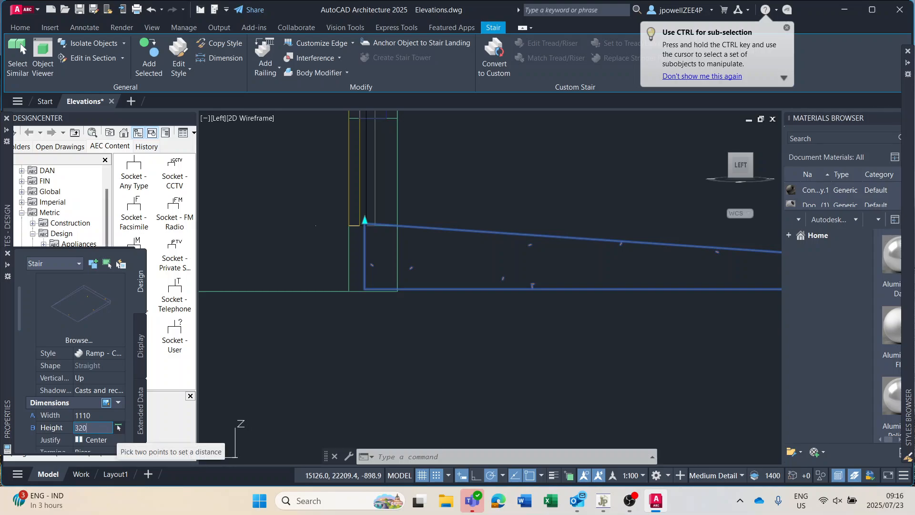
key(Return)
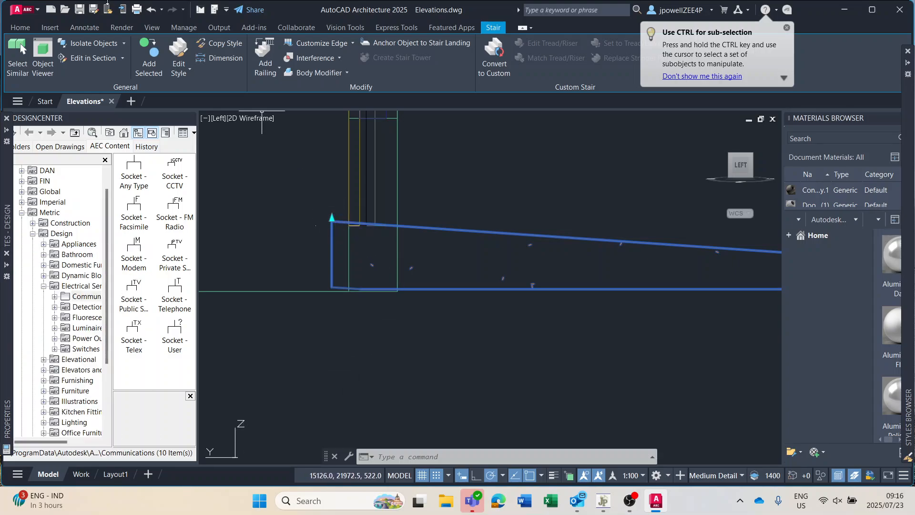
- Move the raised ramp from its upper end corner back to the threshold's outer corner
click(20, 27)
click(367, 45)
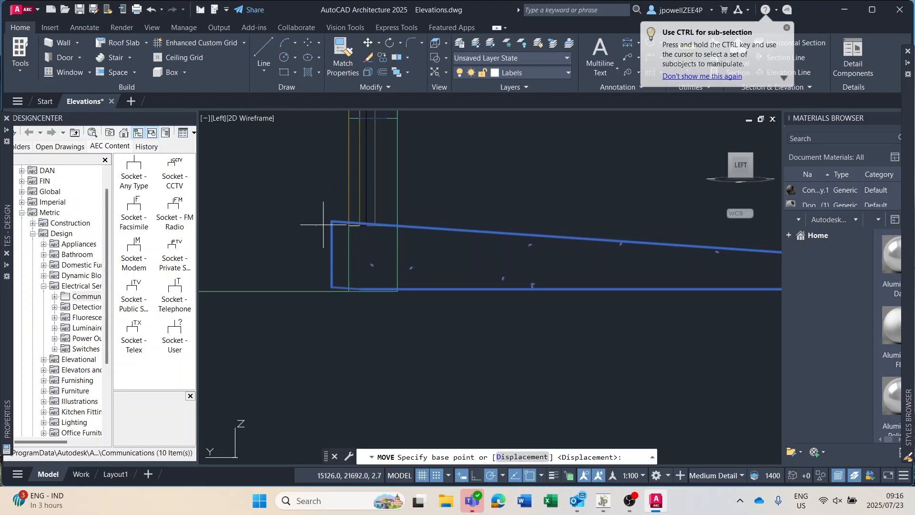
click(333, 221)
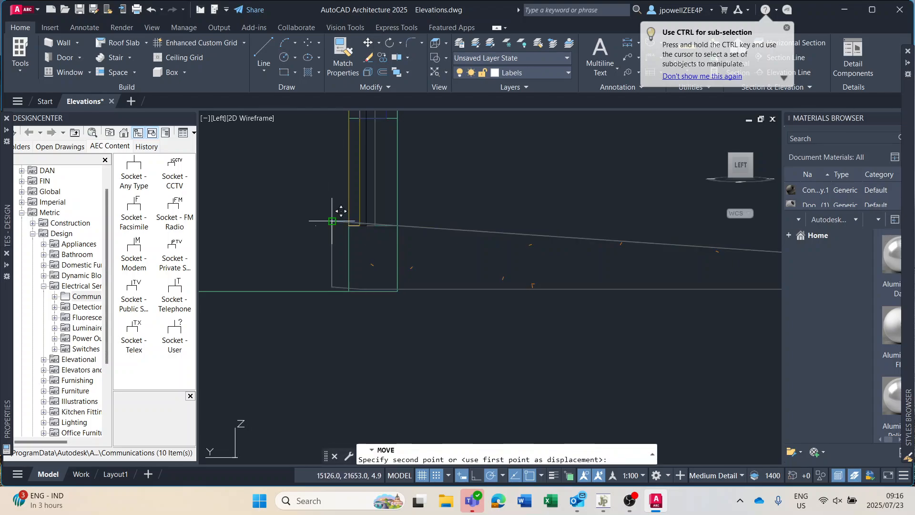
click(404, 216)
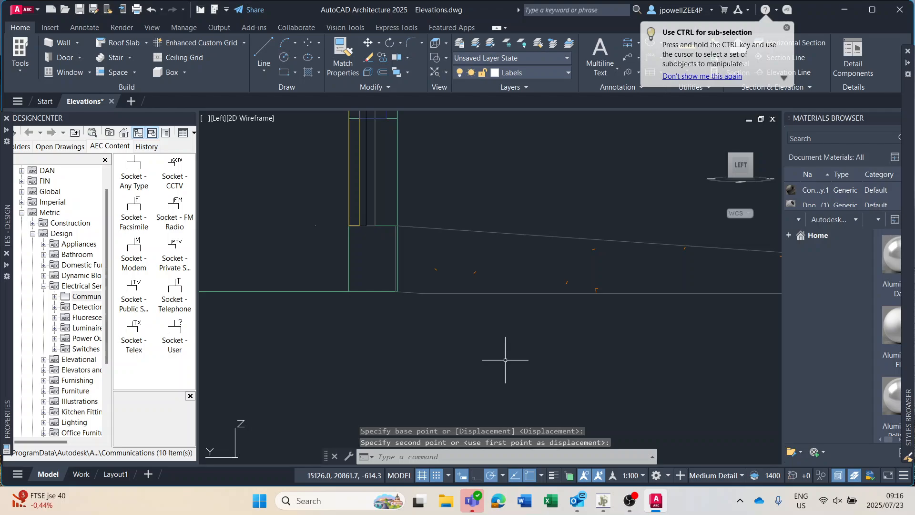
key(Escape)
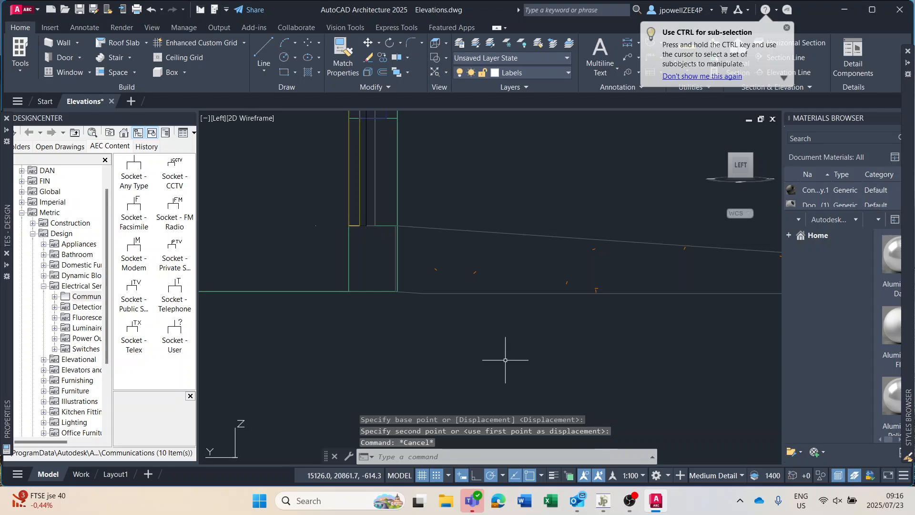
- Set the Ramp - Concrete stringer's flight waist, flight total, landing waist and landing total to 310, and apply the changes
scroll(571, 332, down, 2)
middle_drag(610, 335, 483, 322)
click(477, 294)
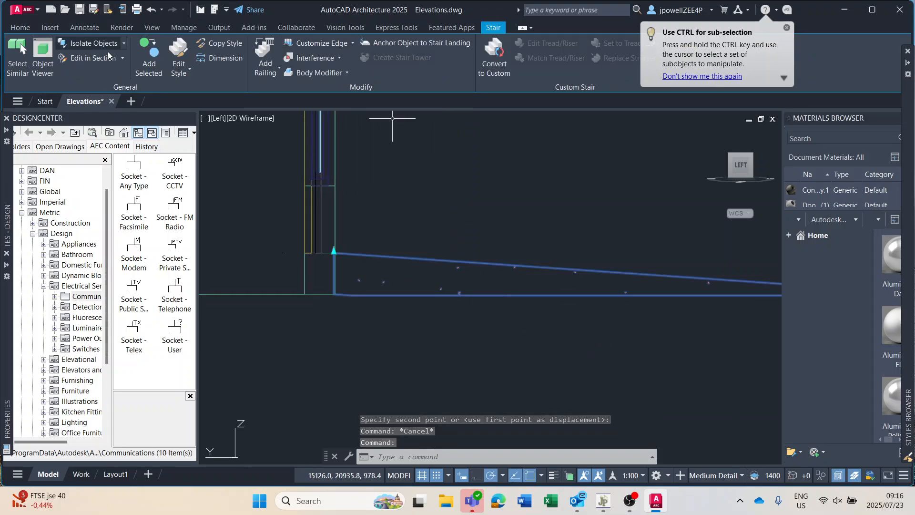
click(184, 71)
click(222, 123)
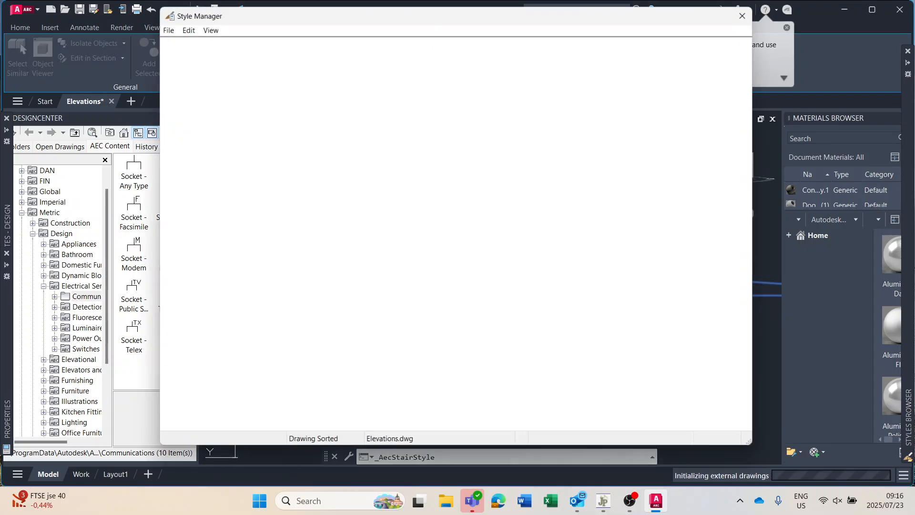
click(244, 92)
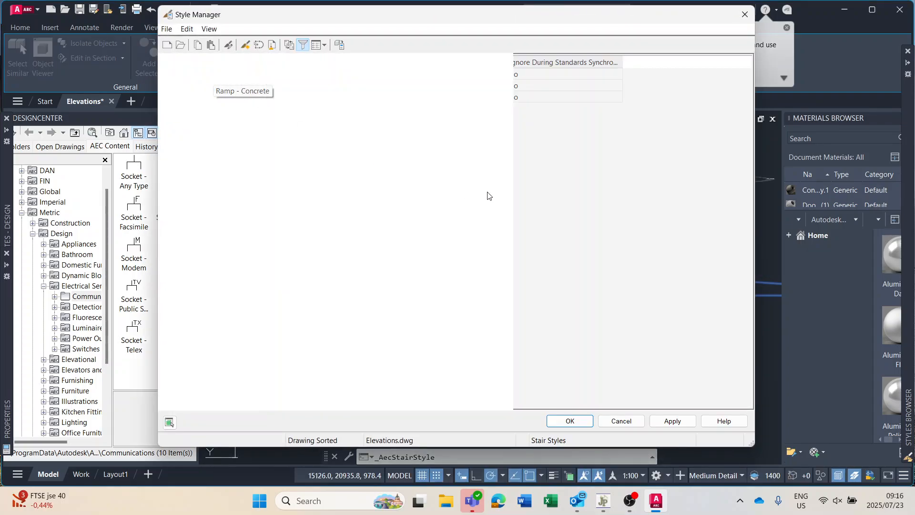
click(486, 127)
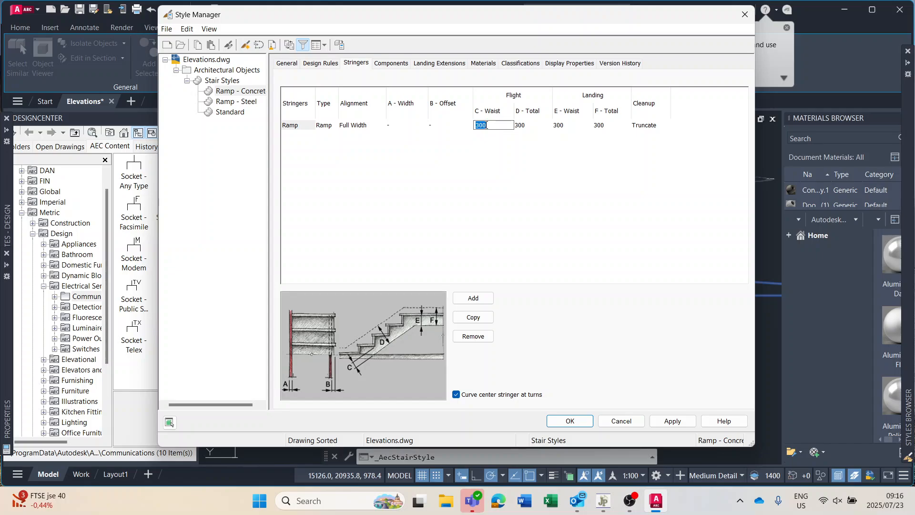
click(533, 127)
click(579, 128)
click(609, 128)
key(Return)
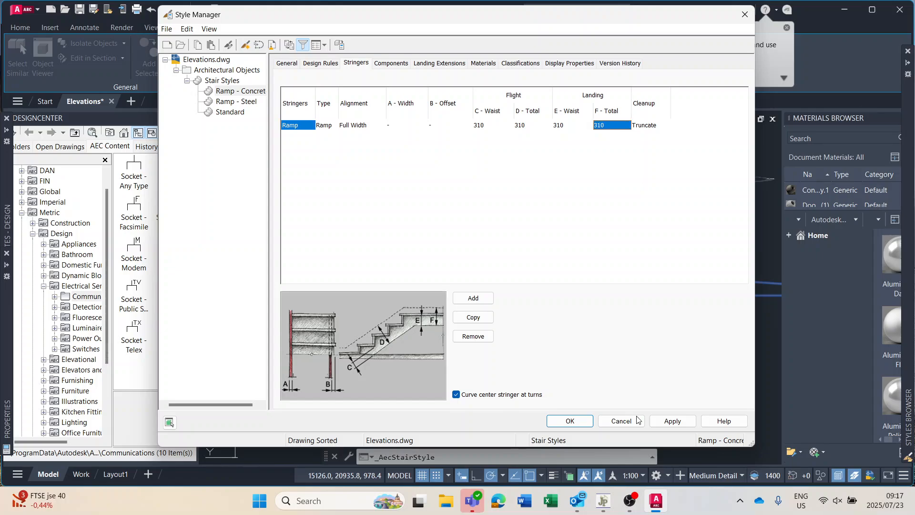
click(672, 421)
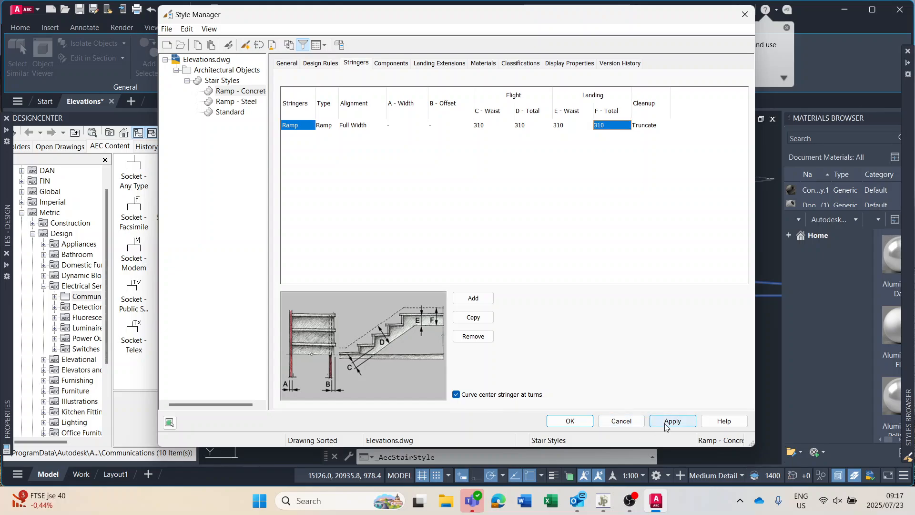
- Accept the ramp style changes and set the concrete ramp's height to 310
click(578, 419)
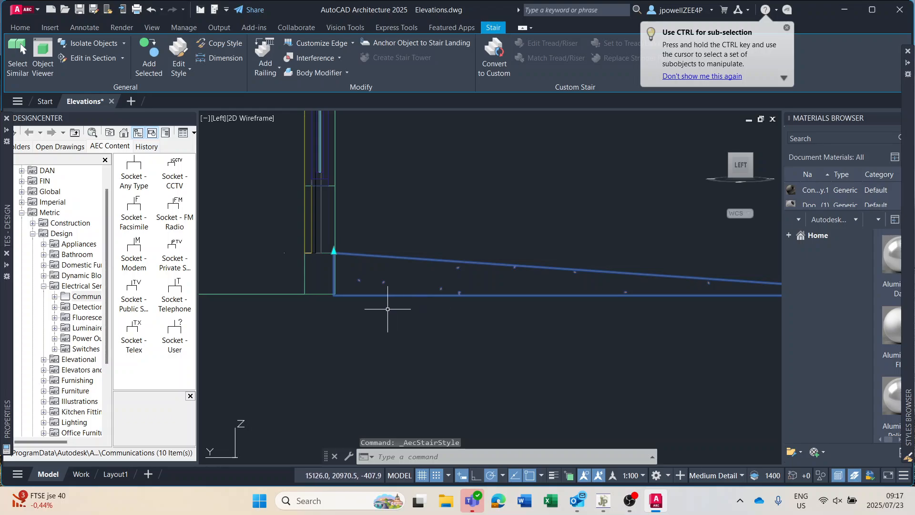
mouse_move(10, 387)
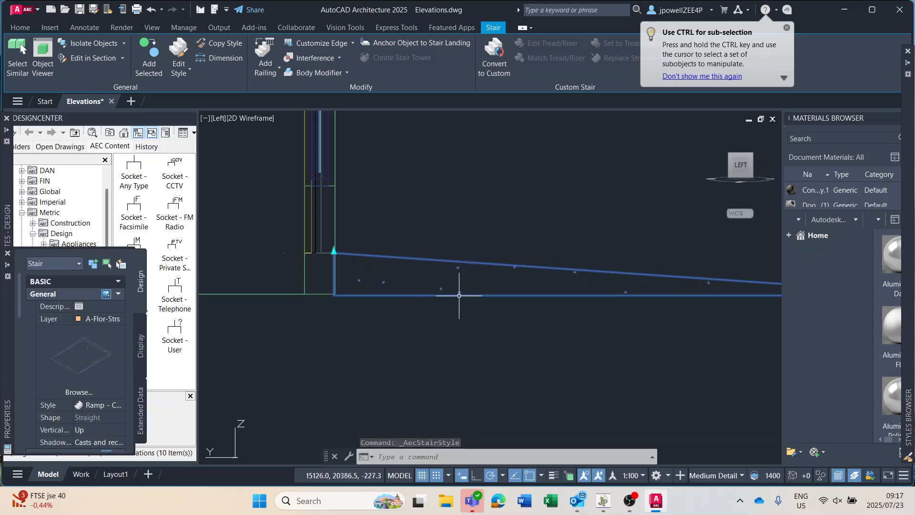
click(95, 354)
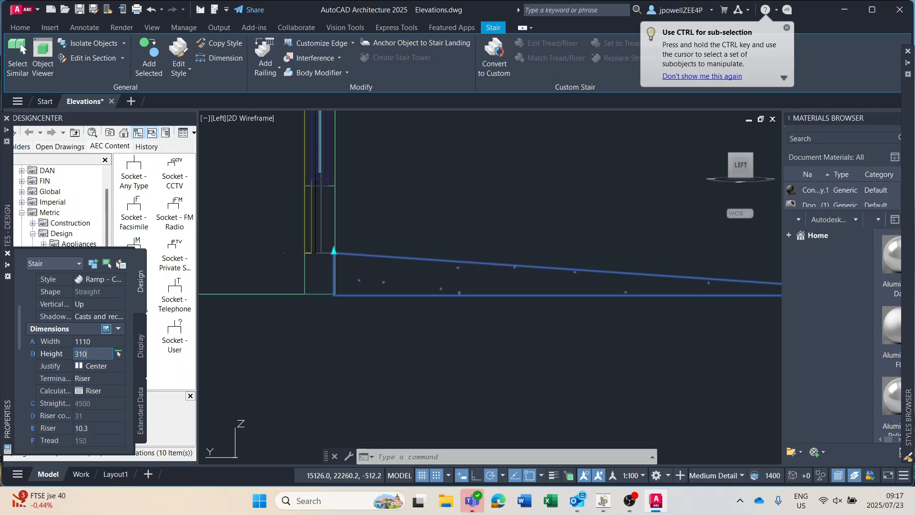
text(310)
key(Return)
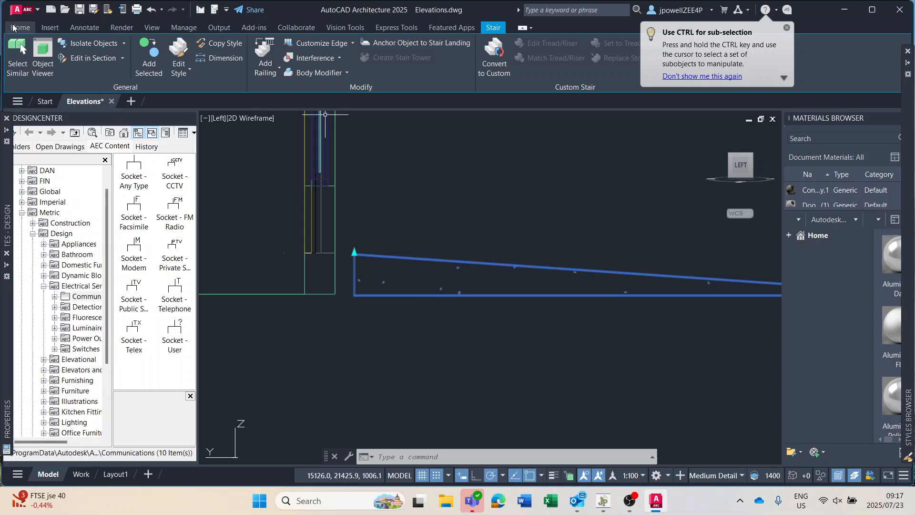
- Move the ramp from its upper end corner to the outer corner of the door threshold in the left view
click(20, 28)
click(369, 43)
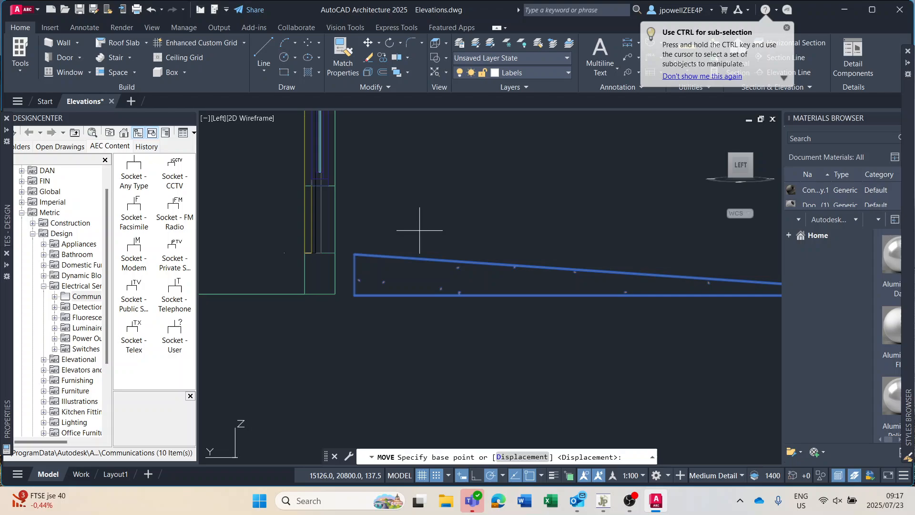
click(354, 254)
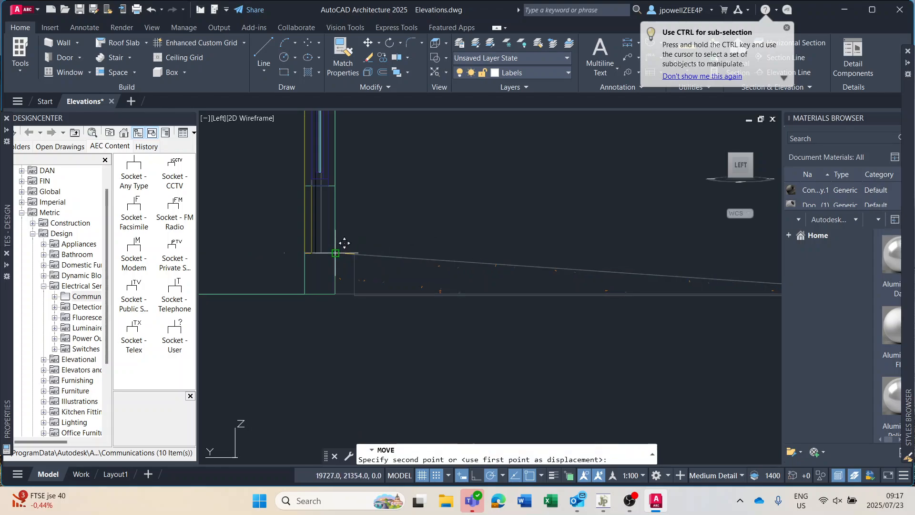
key(Escape)
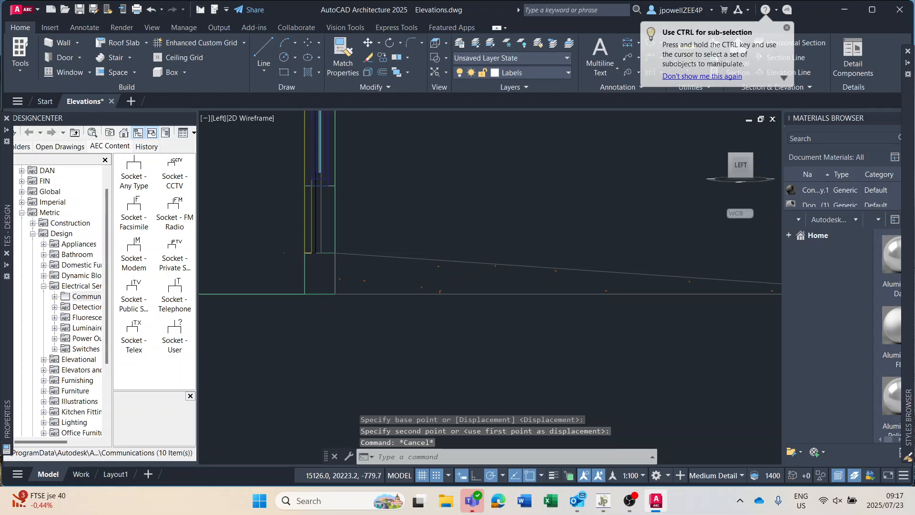
- In an isometric view, move the ramp along the wall from its upper end corner to the front door opening's lower outer corner
scroll(493, 361, down, 1)
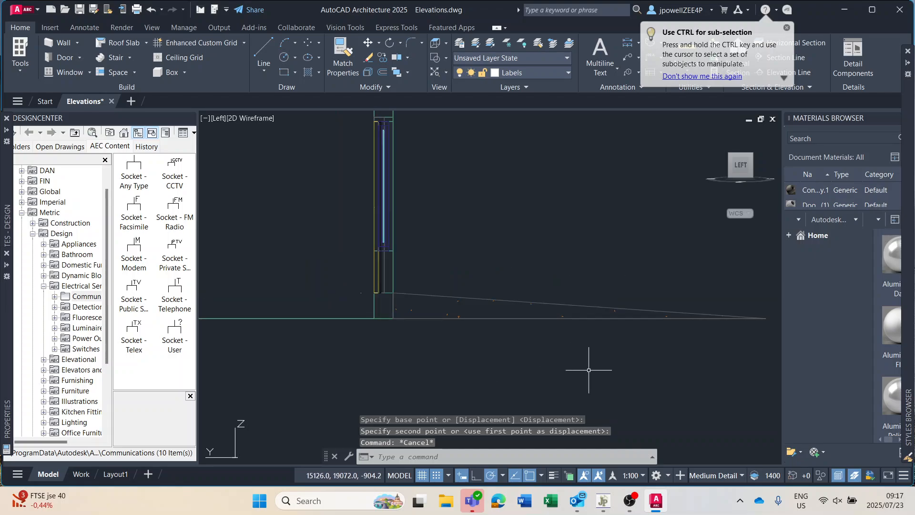
click(708, 132)
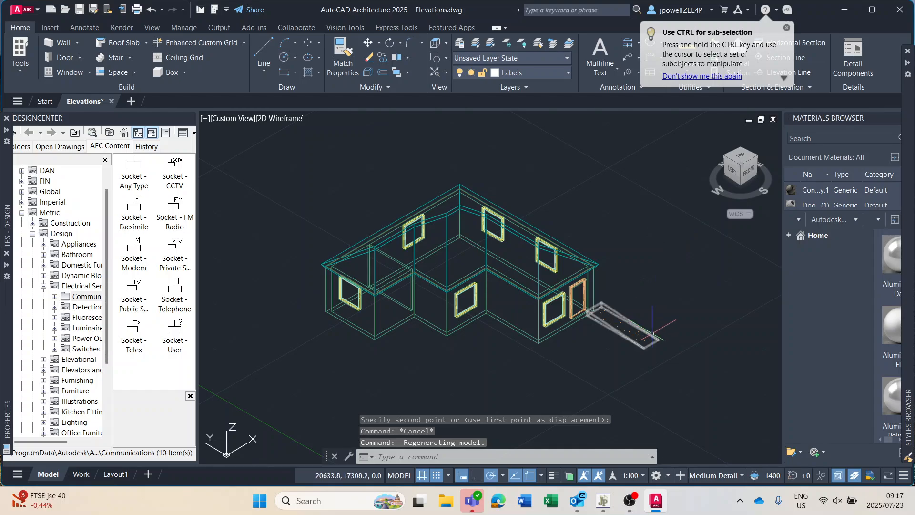
scroll(603, 328, up, 3)
scroll(603, 328, up, 2)
scroll(603, 328, up, 2)
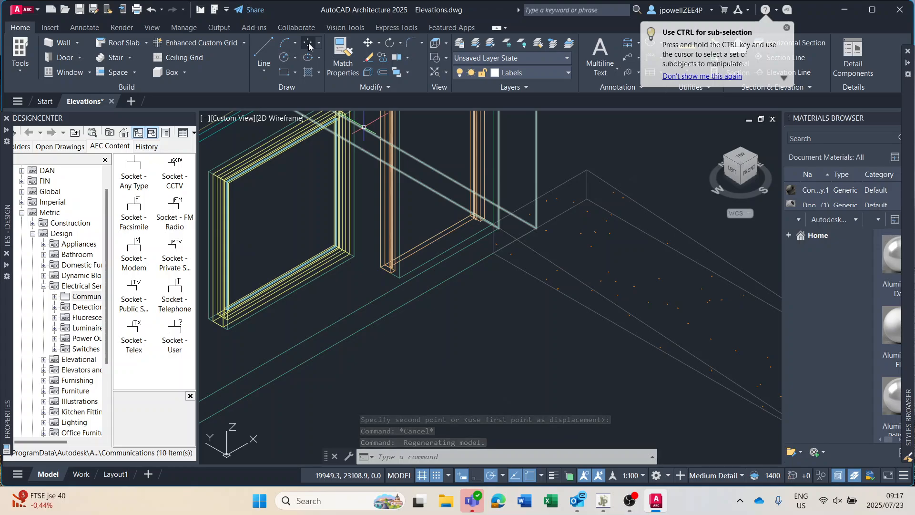
click(644, 206)
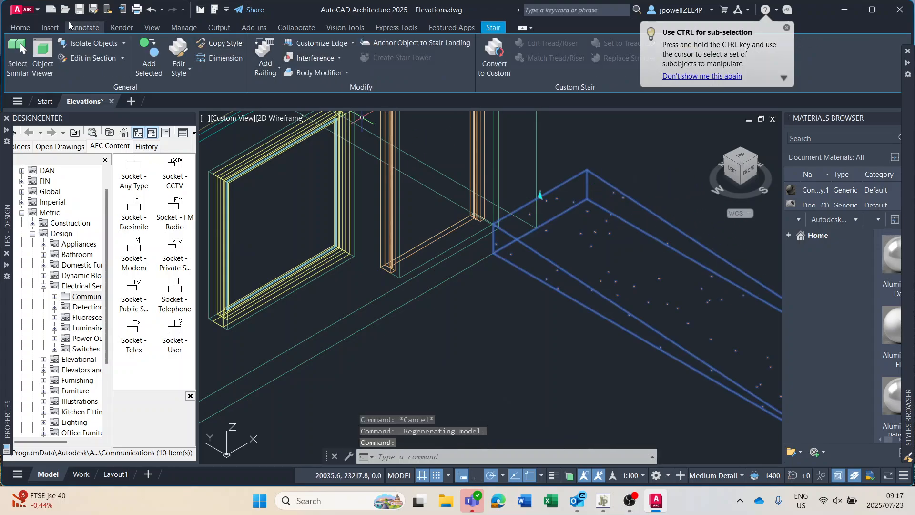
click(20, 27)
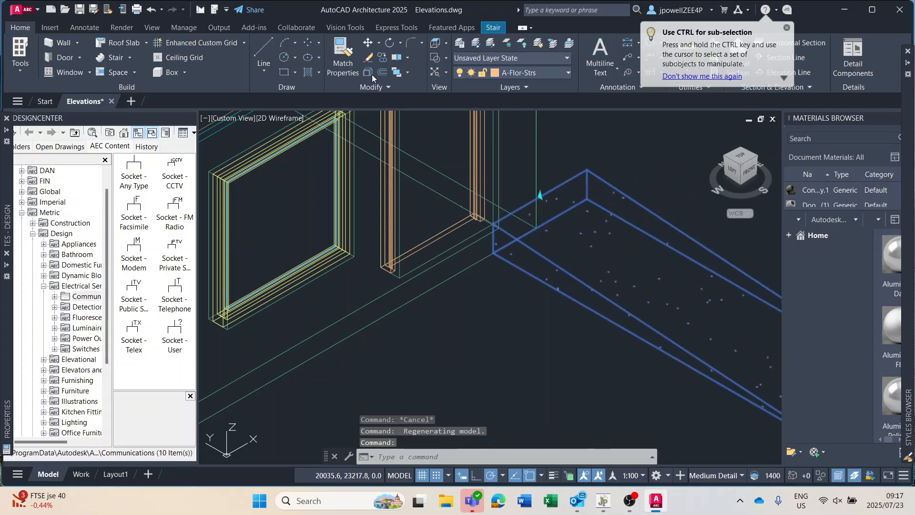
click(368, 43)
click(493, 223)
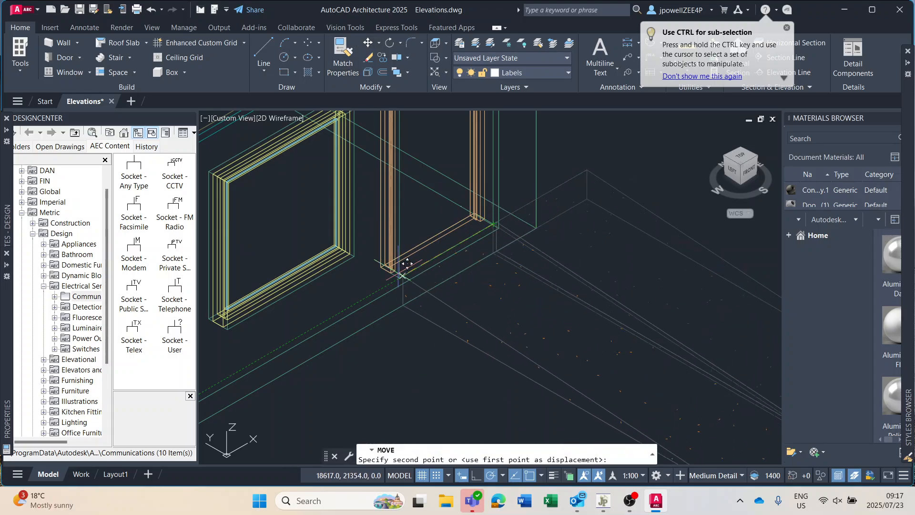
key(Escape)
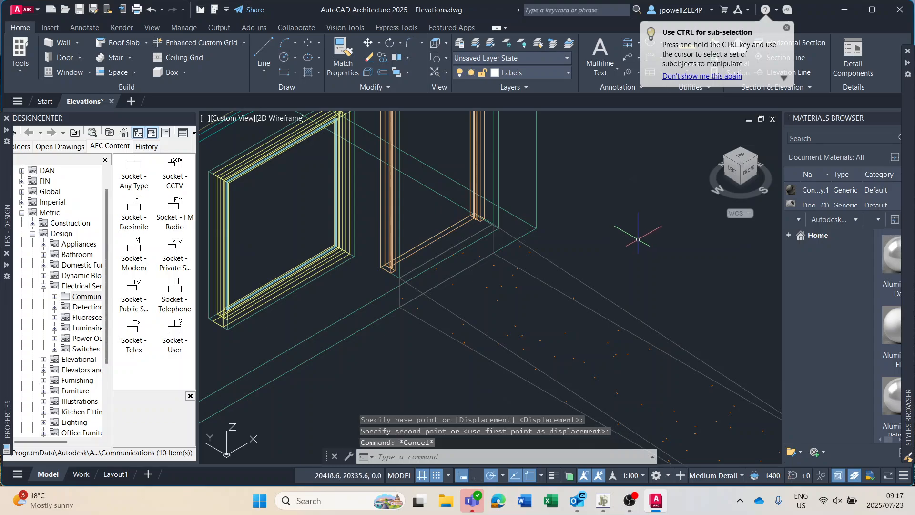
- Return to the left view and check the ramp against the whole house elevation
scroll(638, 240, down, 2)
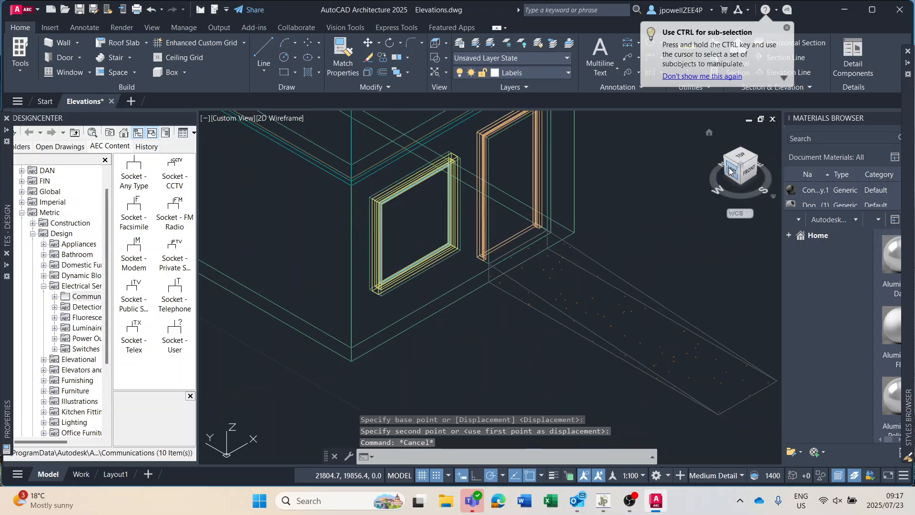
click(730, 170)
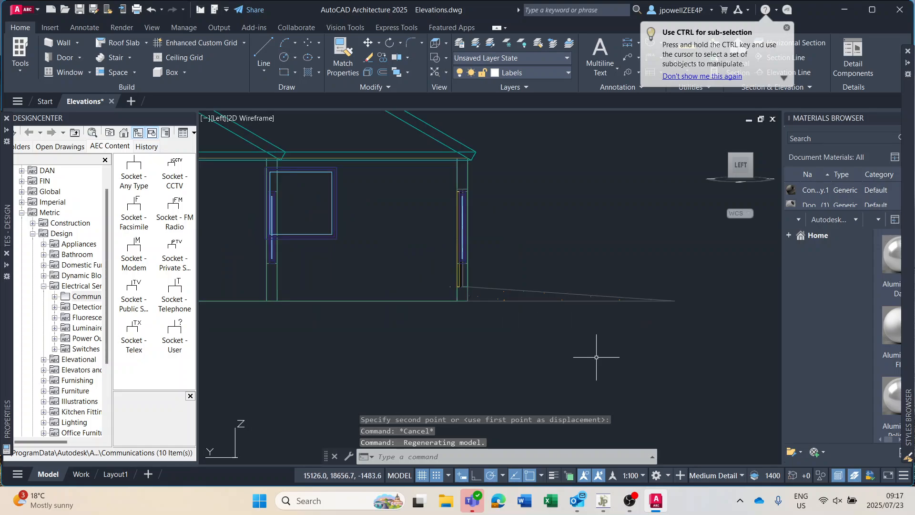
scroll(644, 345, down, 2)
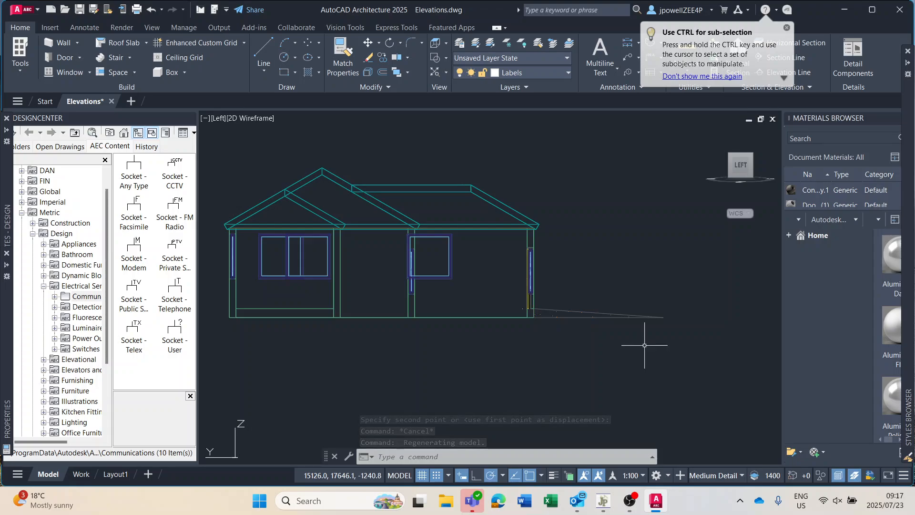